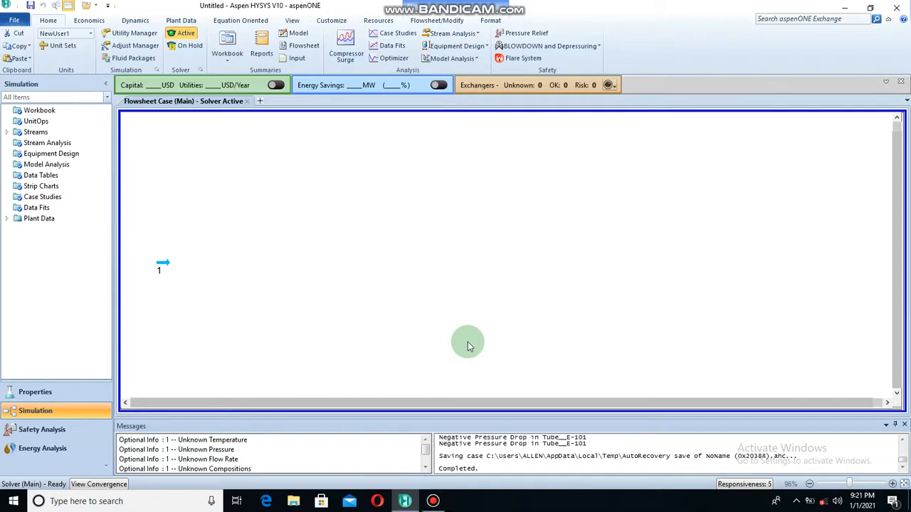
# Set material stream 1 to a temperature of 50 C, a pressure of 389 kPag and a molar flow of 100 kgmole/h
pyautogui.doubleClick(165, 264)
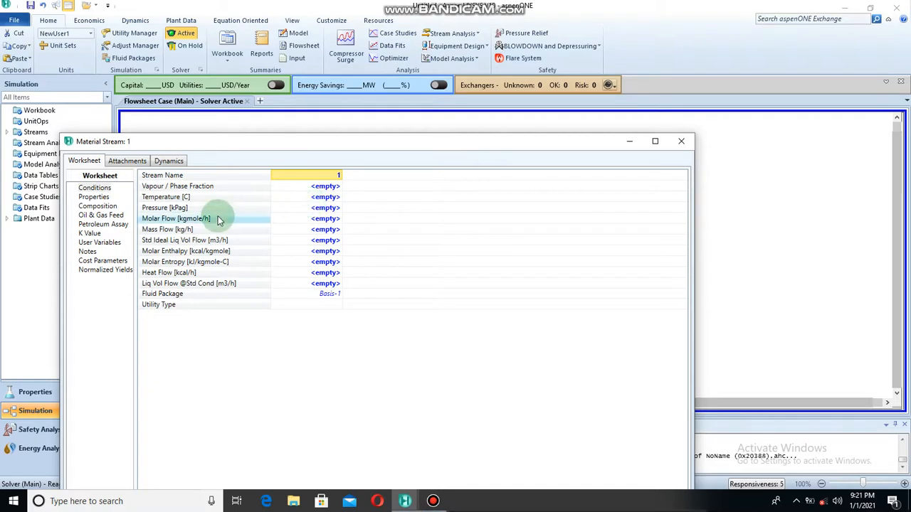
pyautogui.click(324, 198)
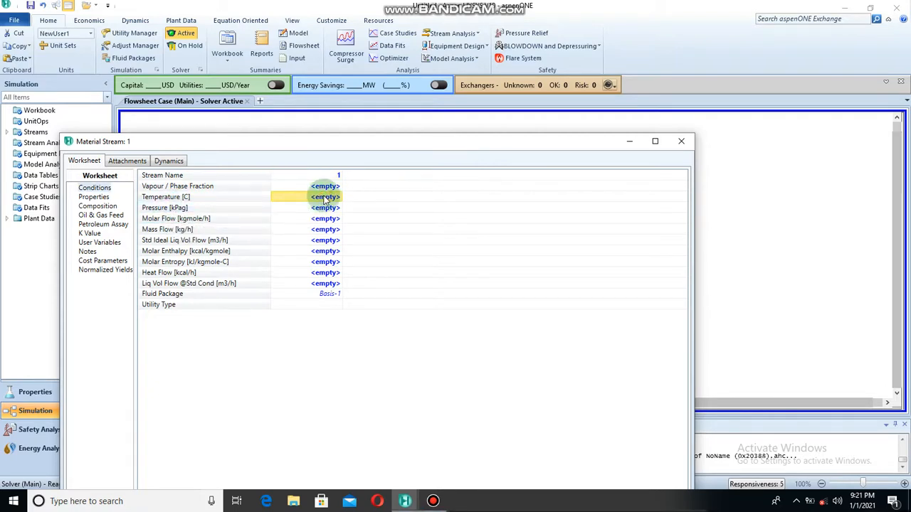
pyautogui.write('50')
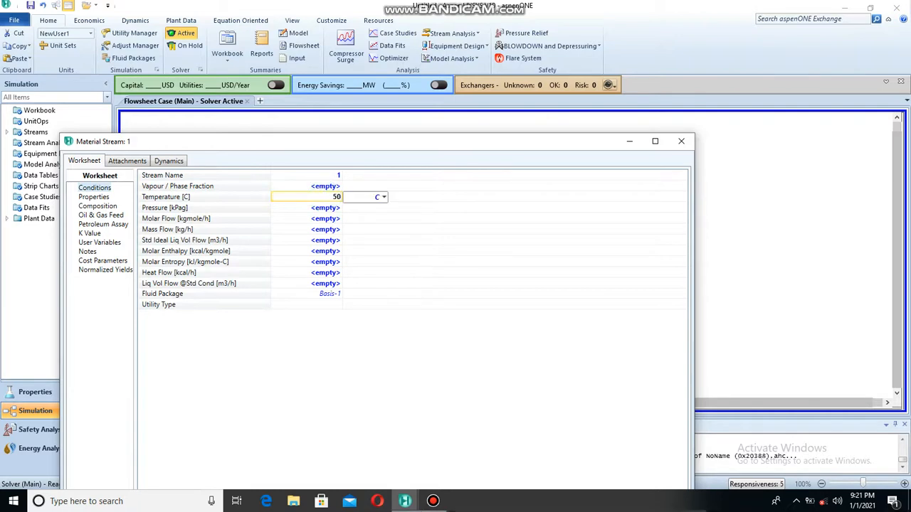
pyautogui.press('Return')
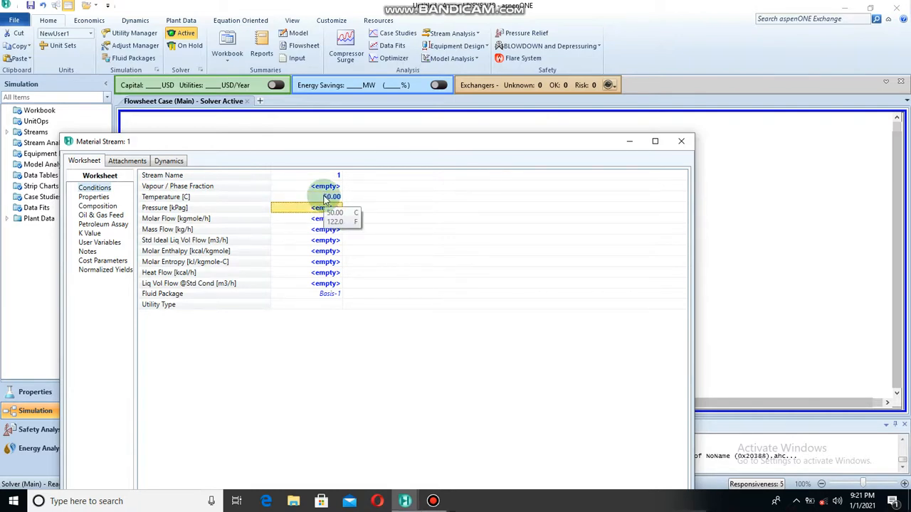
pyautogui.write('300')
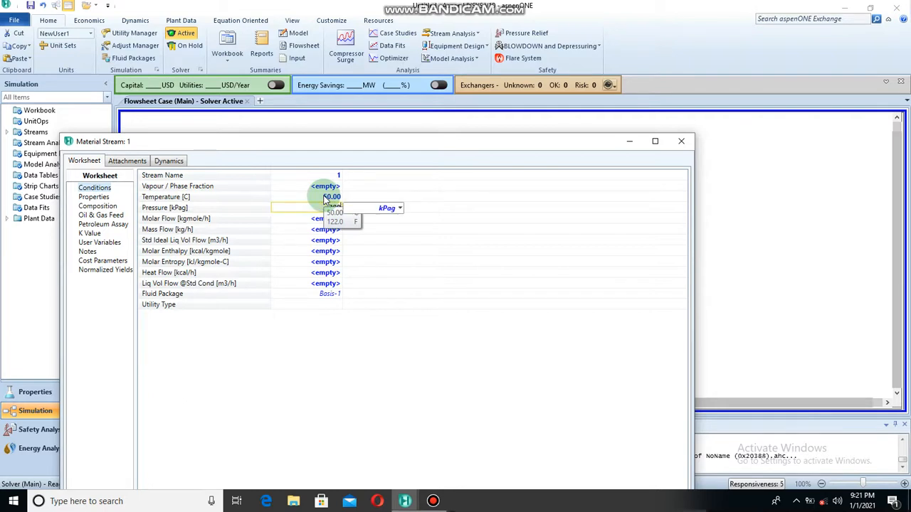
pyautogui.press('Return')
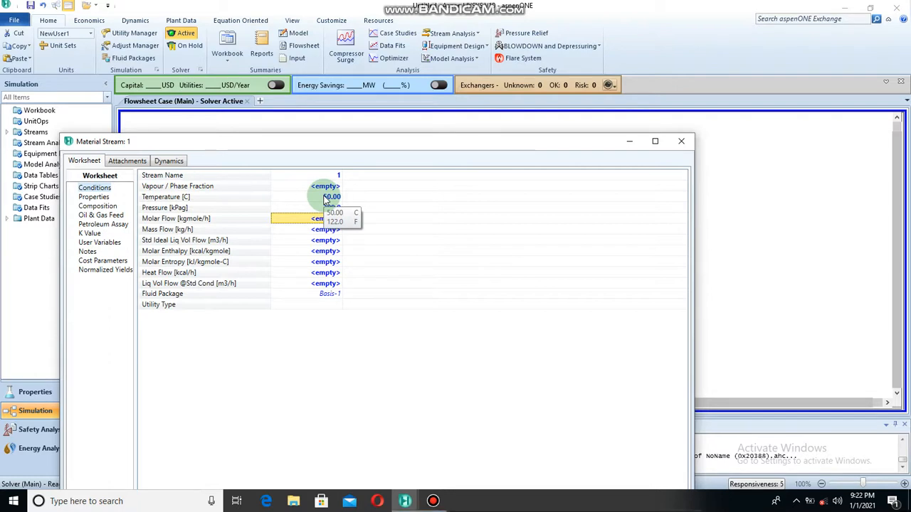
pyautogui.write('100')
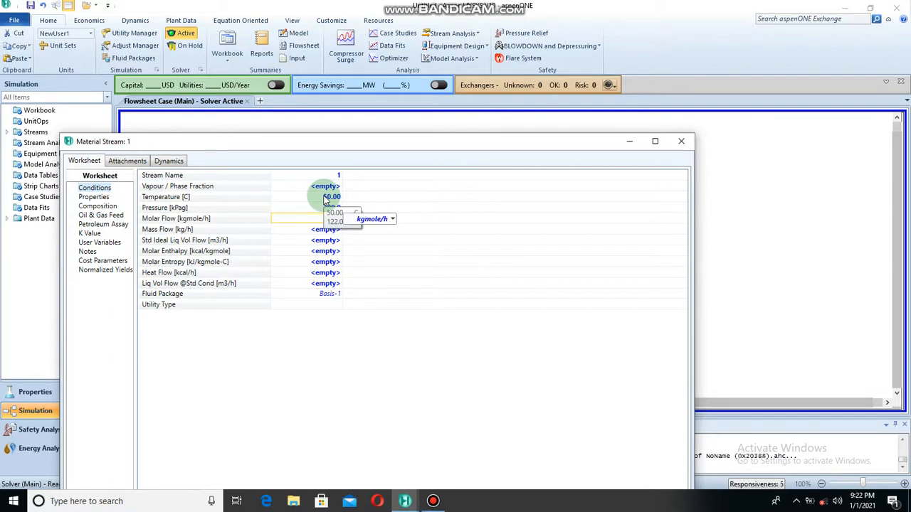
pyautogui.press('Return')
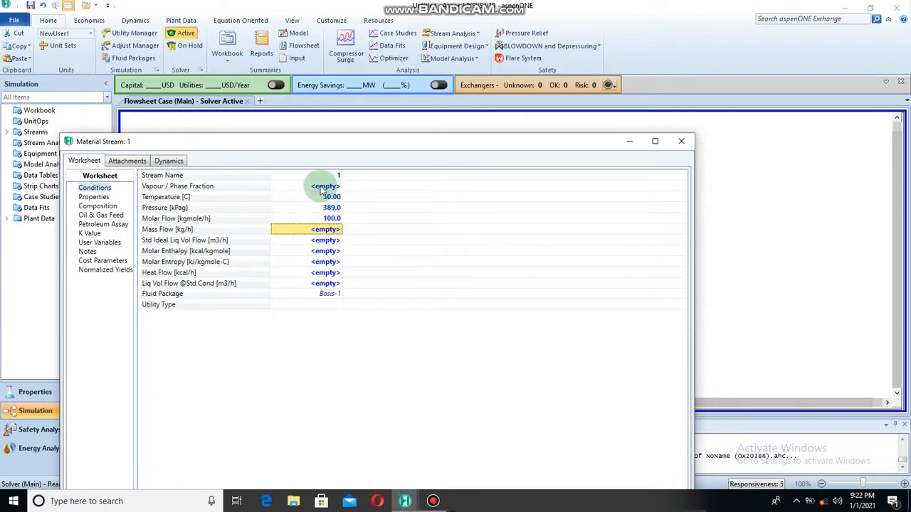
# Set the propane mole fraction of stream 1 to 1 and close the stream's property window
pyautogui.click(103, 205)
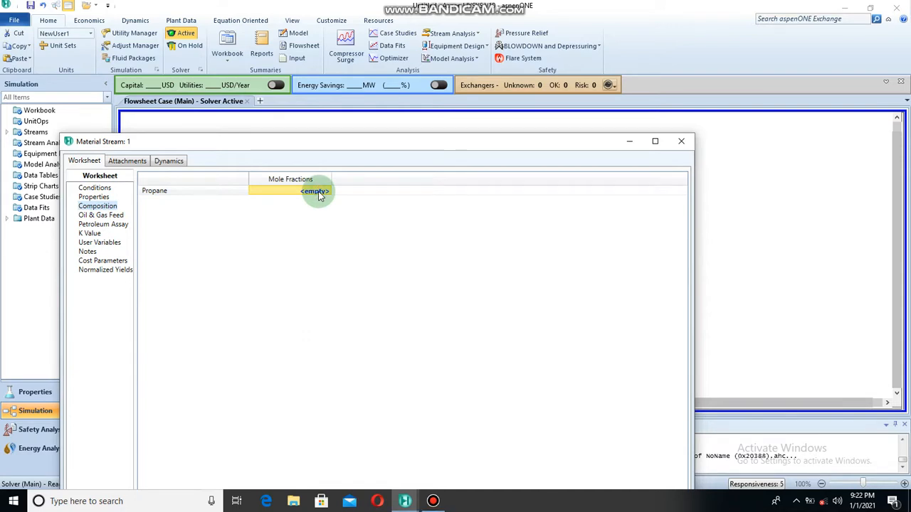
pyautogui.write('1')
pyautogui.press('Return')
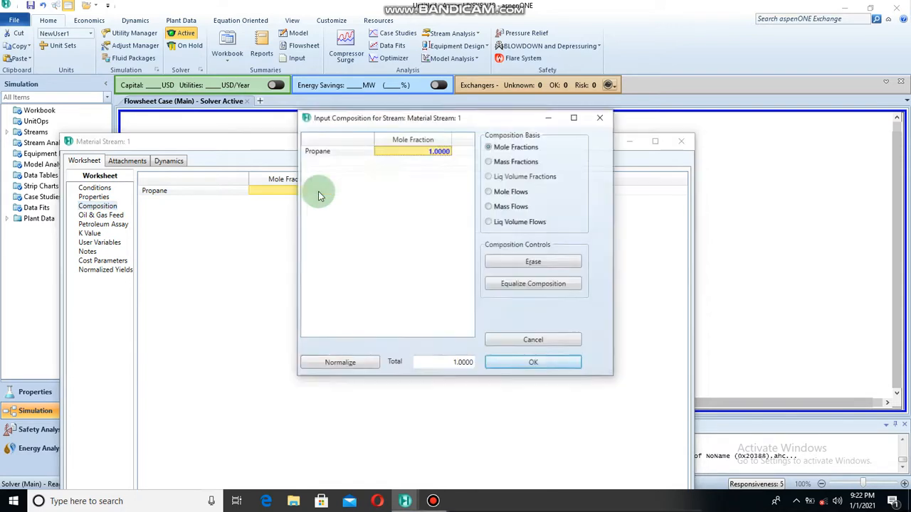
pyautogui.click(533, 363)
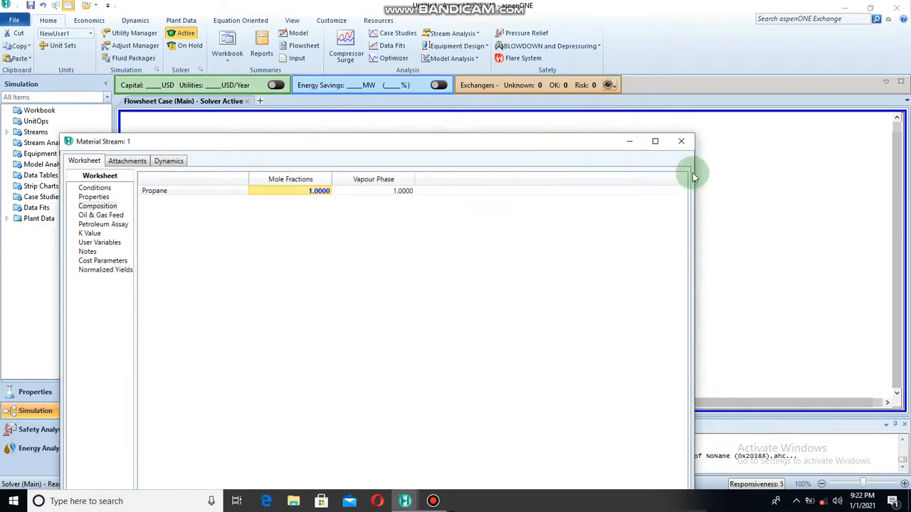
pyautogui.moveTo(516, 143); pyautogui.dragTo(511, 12)
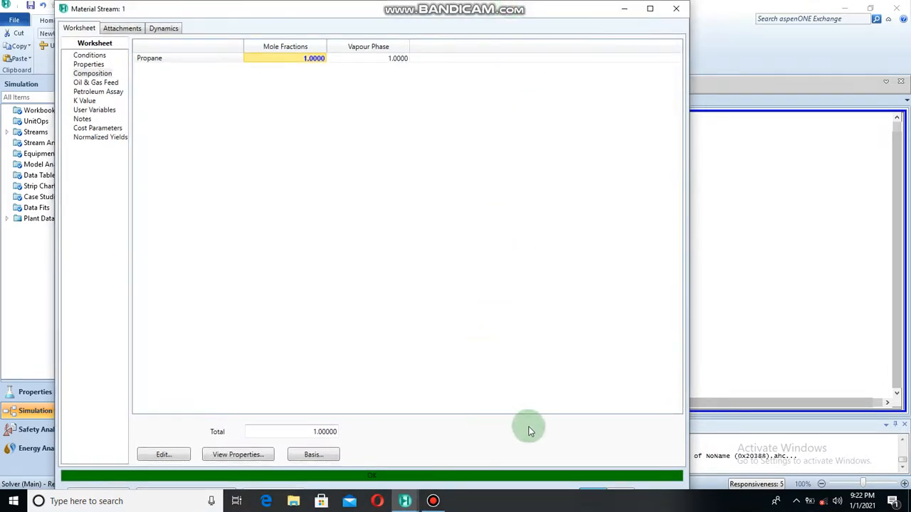
pyautogui.click(676, 9)
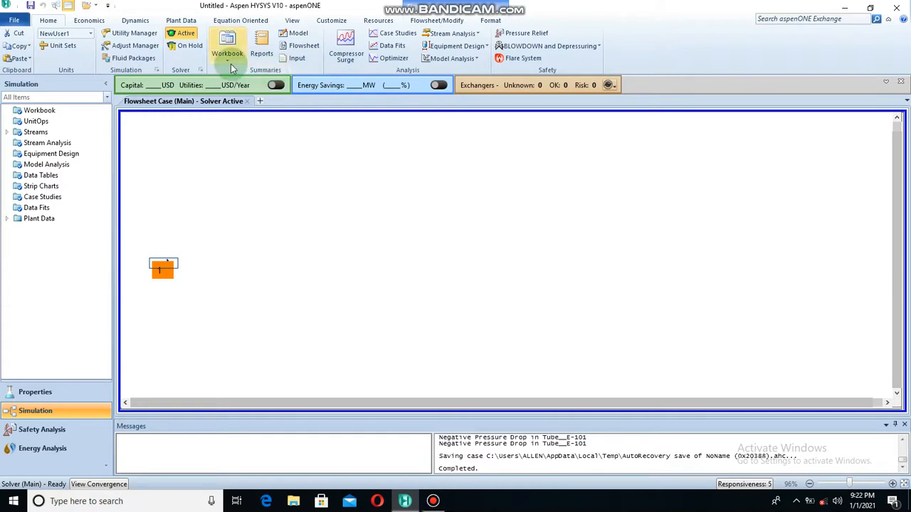
# Show the model palette and place a compressor on the flowsheet just downstream of stream 1
pyautogui.click(297, 24)
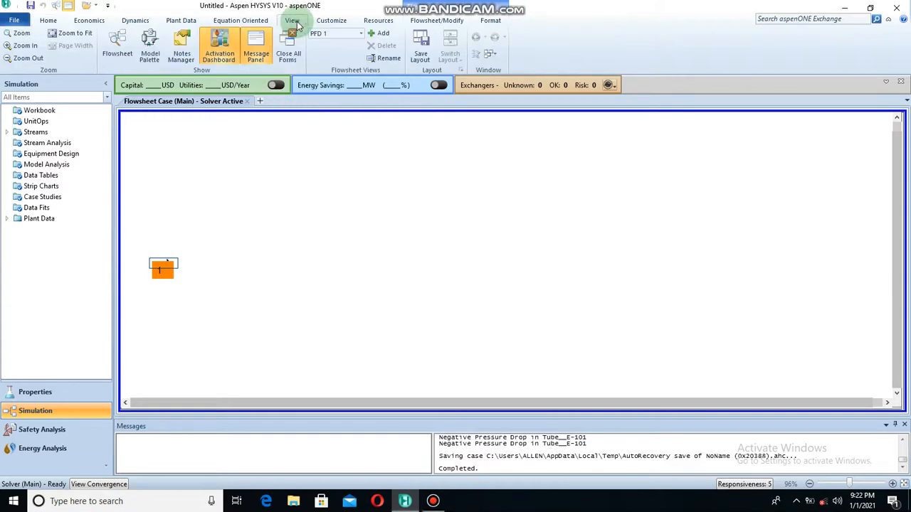
pyautogui.click(153, 49)
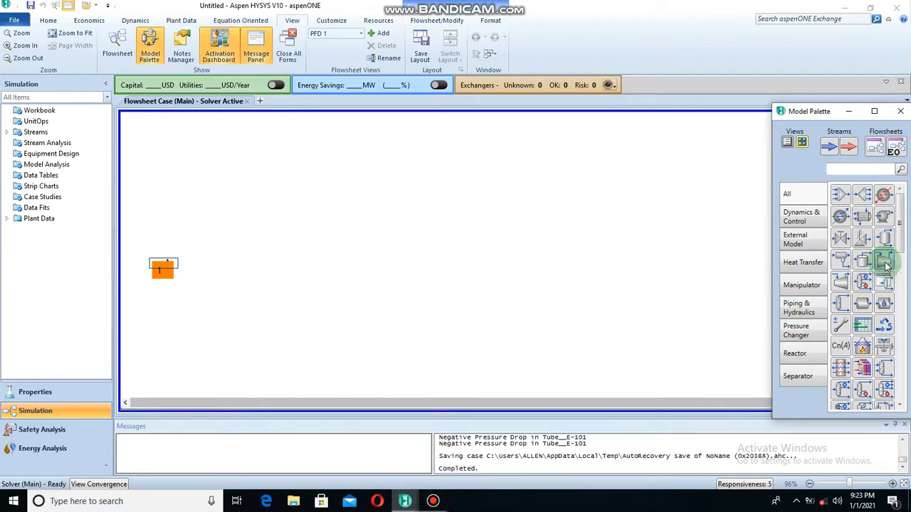
pyautogui.moveTo(886, 265); pyautogui.dragTo(223, 276)
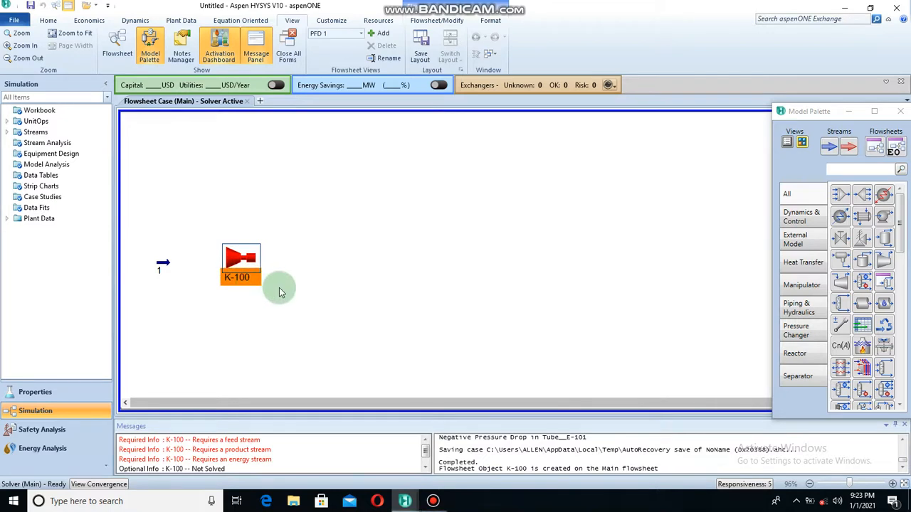
# Connect stream 1 as the compressor's inlet and create a new stream 2 as its outlet
pyautogui.doubleClick(237, 262)
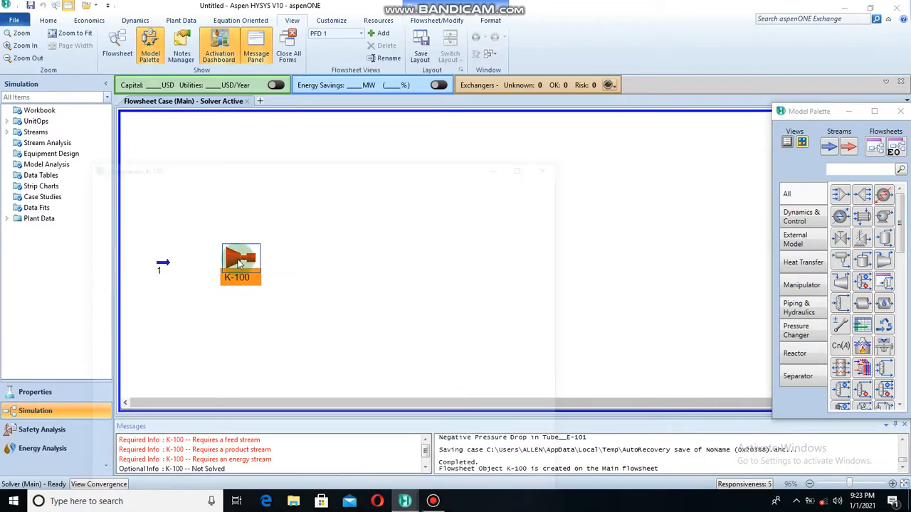
pyautogui.click(242, 231)
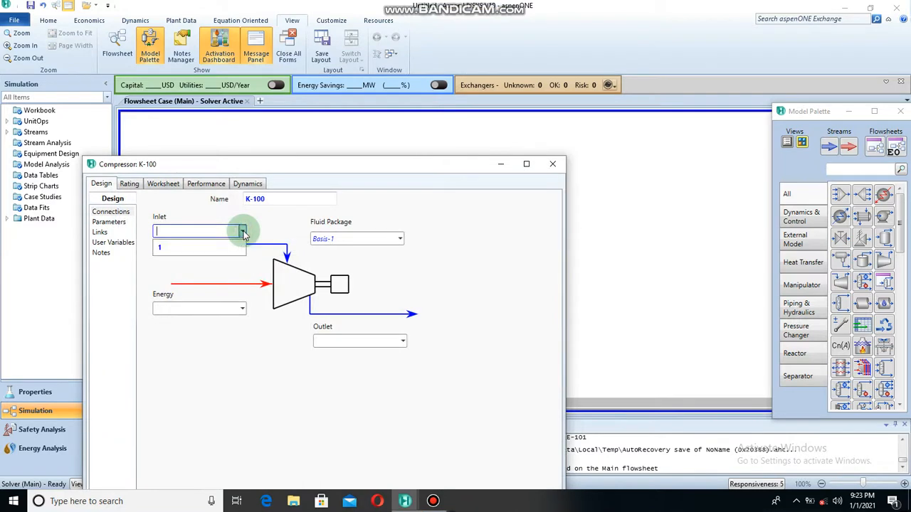
pyautogui.click(213, 247)
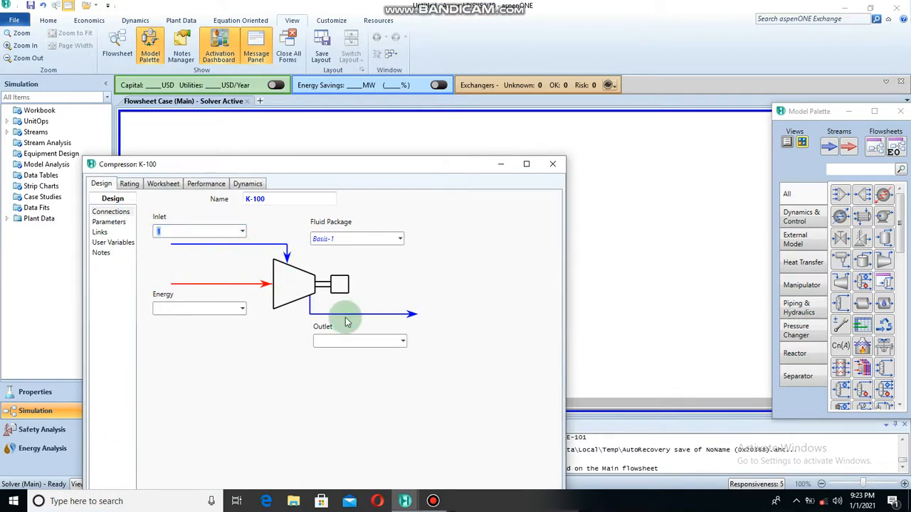
pyautogui.click(345, 341)
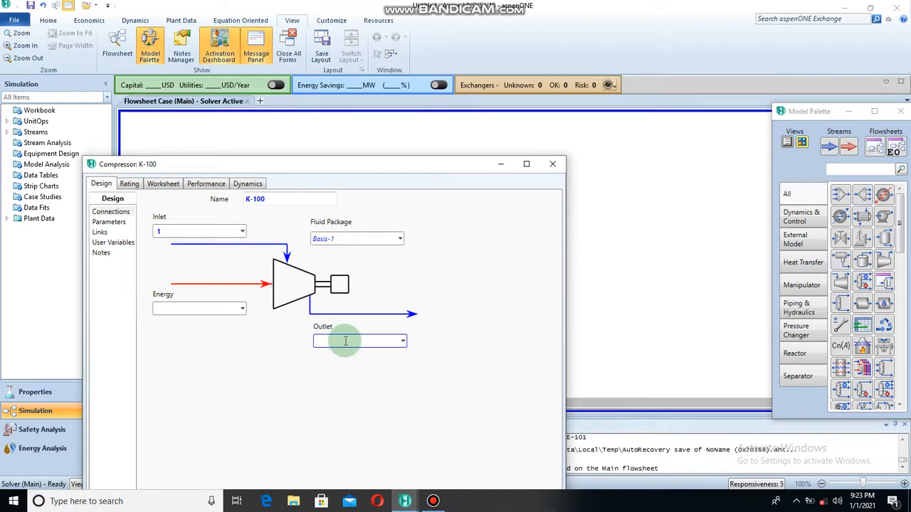
pyautogui.write('2')
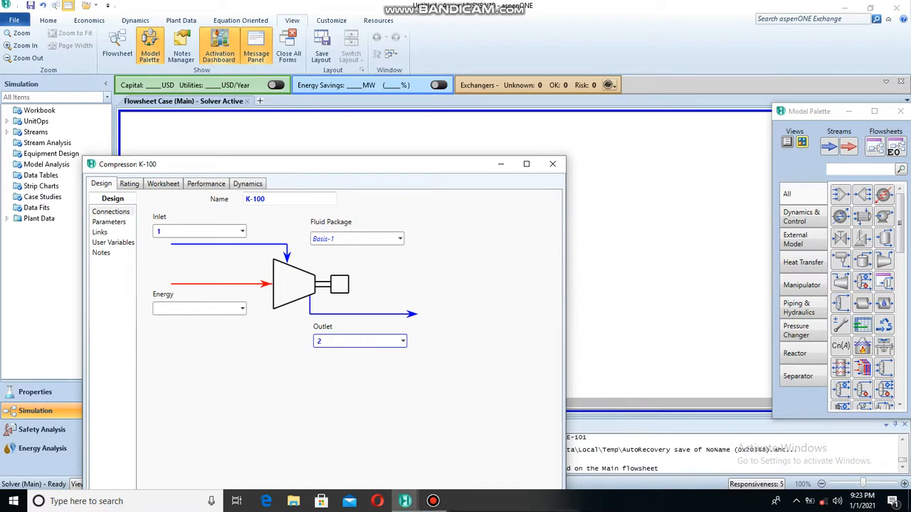
pyautogui.press('Return')
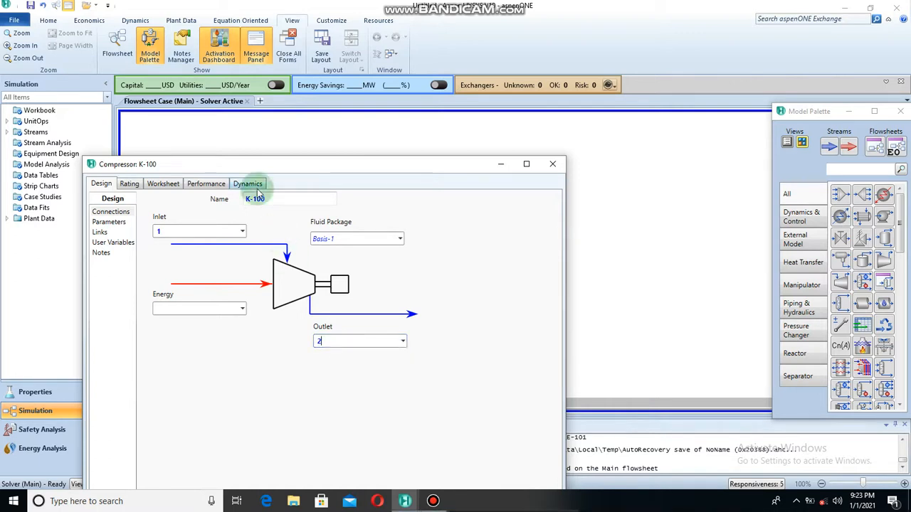
# Specify compressor outlet stream 2 with a pressure of 2000 kPag and a vapour fraction of 1, and close the compressor window
pyautogui.click(173, 182)
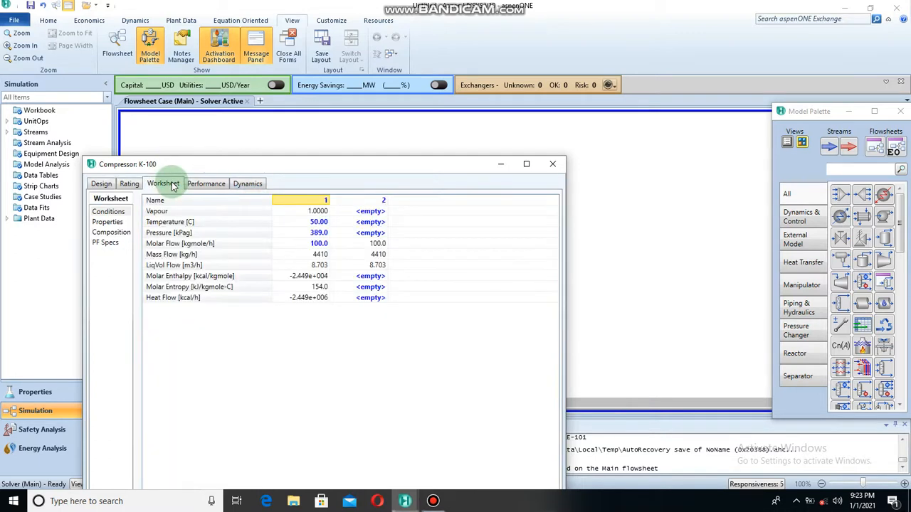
pyautogui.click(374, 233)
pyautogui.write('2000')
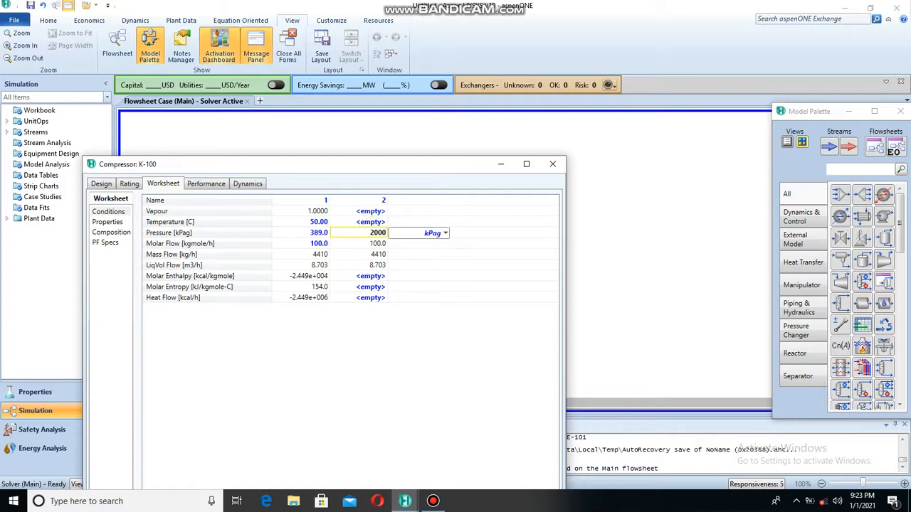
pyautogui.press('Return')
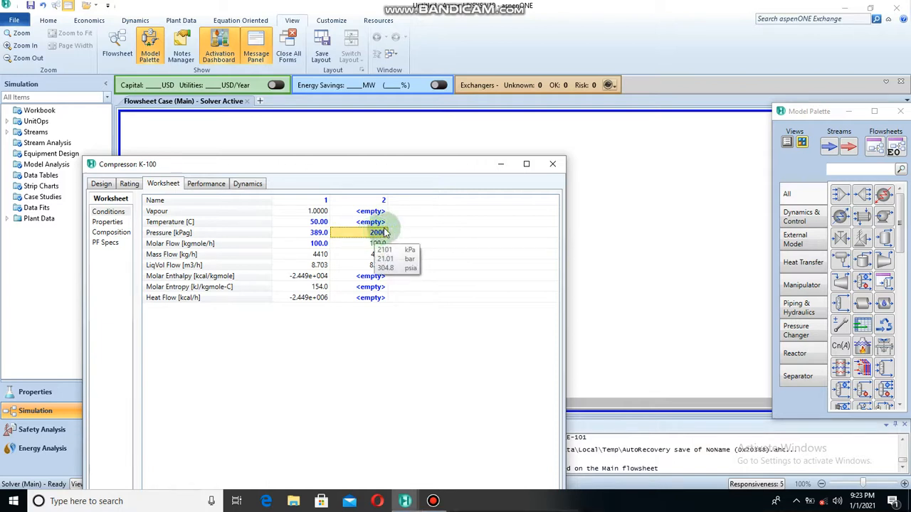
pyautogui.press('Return')
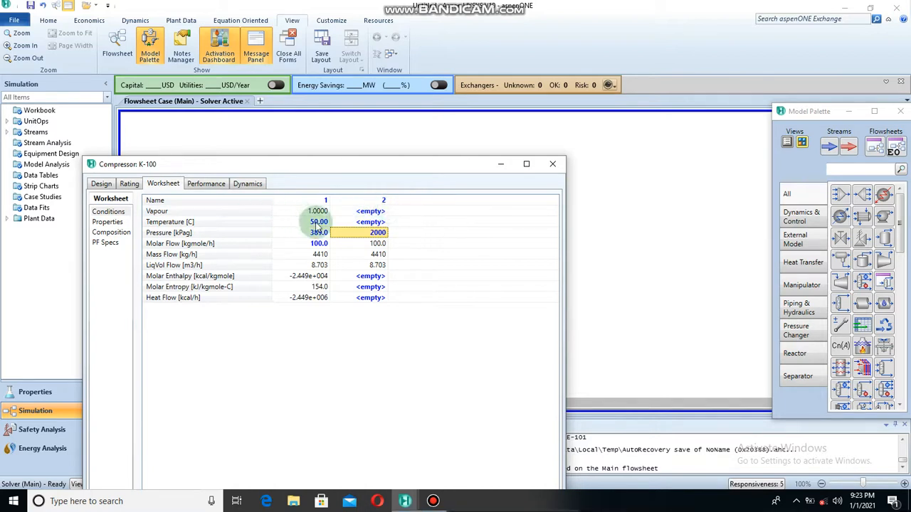
pyautogui.click(372, 214)
pyautogui.write('1')
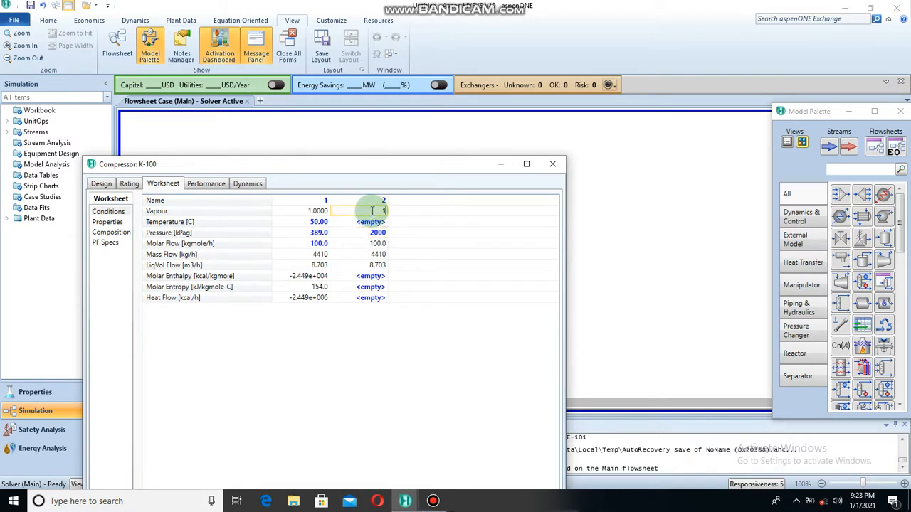
pyautogui.press('Return')
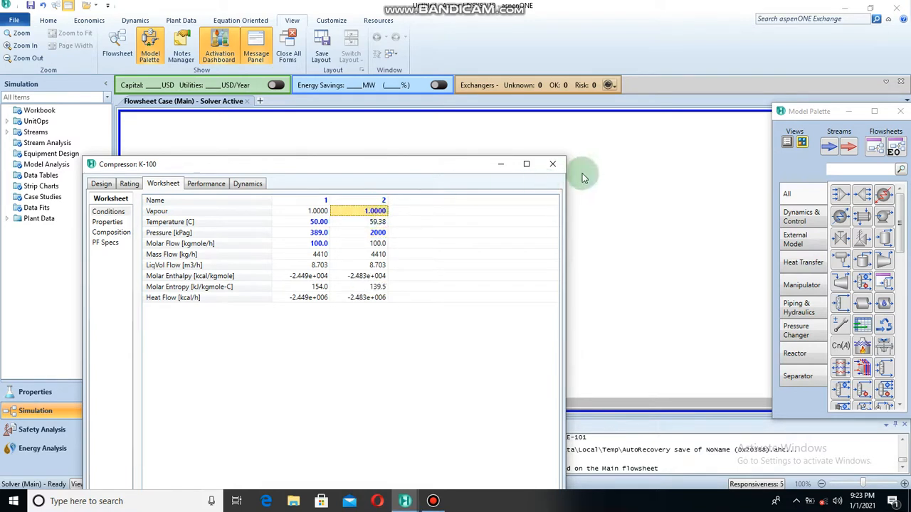
pyautogui.click(553, 165)
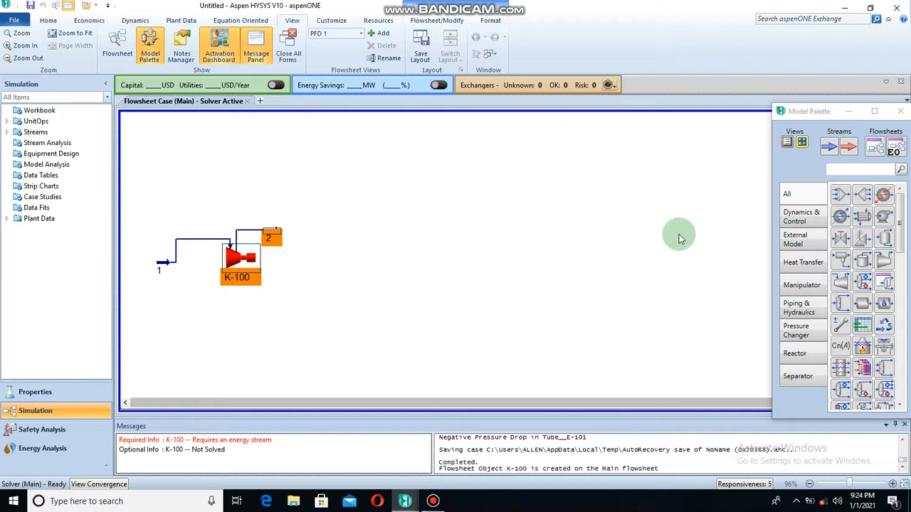
# Add a cooler to the flowsheet with stream 2 as its inlet and a new stream 3 as its outlet
pyautogui.doubleClick(840, 217)
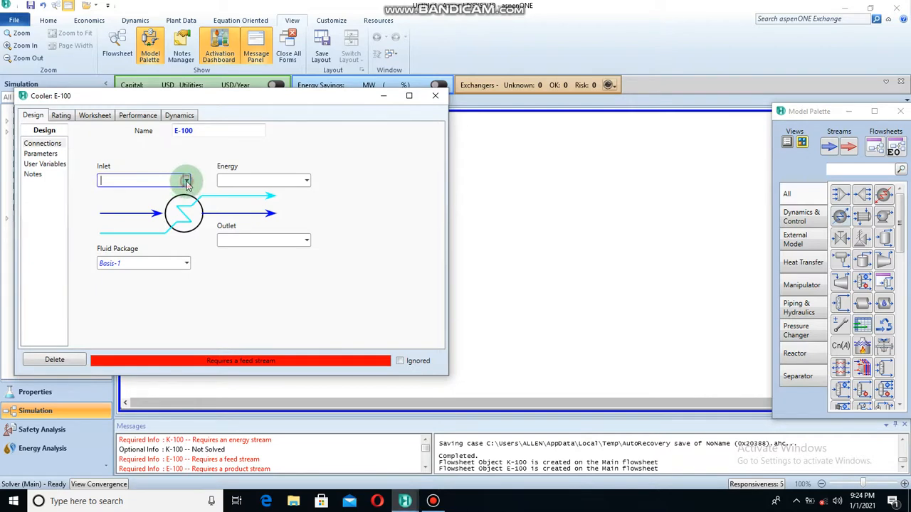
pyautogui.click(186, 182)
pyautogui.click(164, 198)
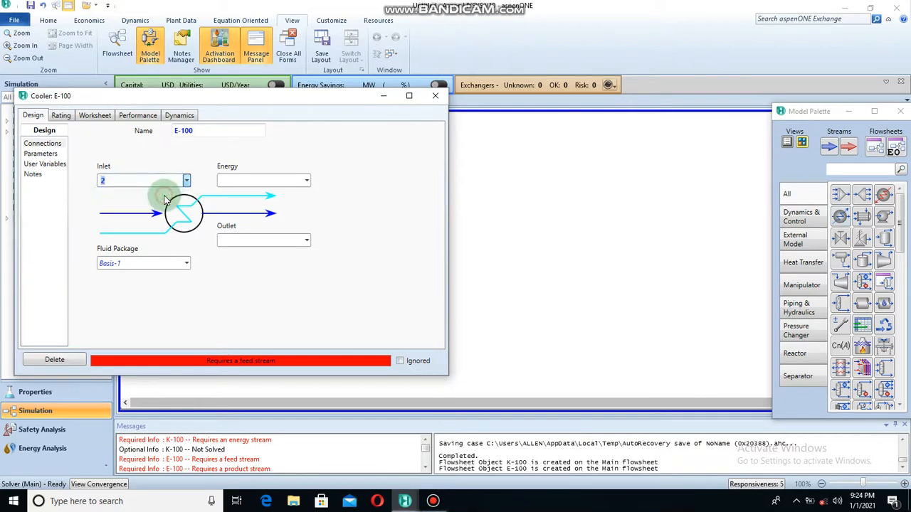
pyautogui.click(256, 244)
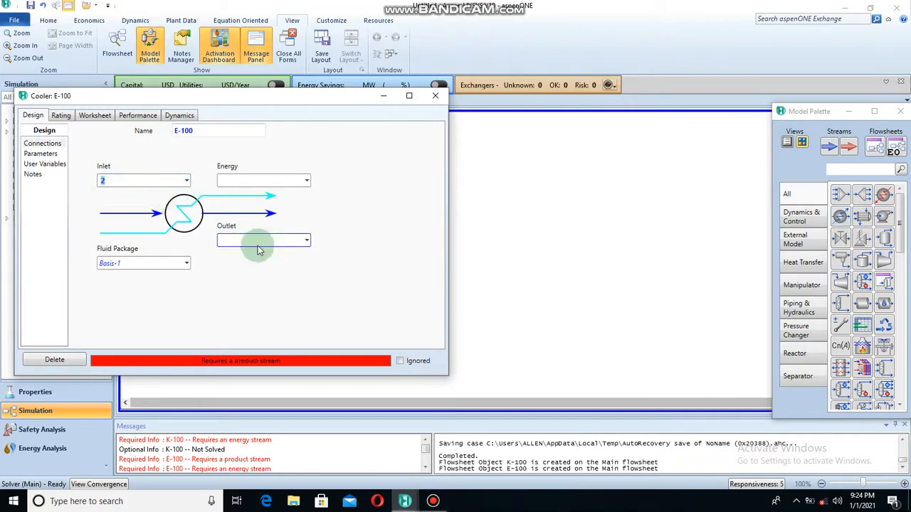
pyautogui.click(308, 244)
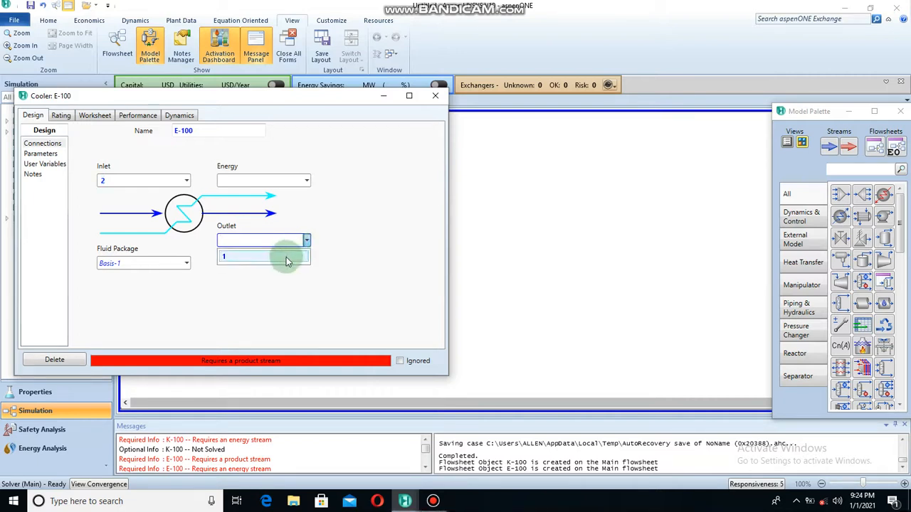
pyautogui.click(277, 240)
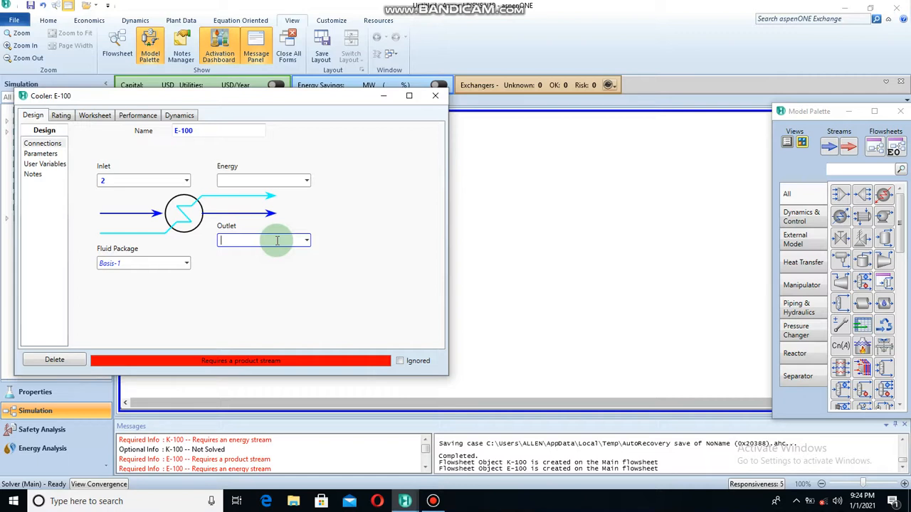
pyautogui.write('3')
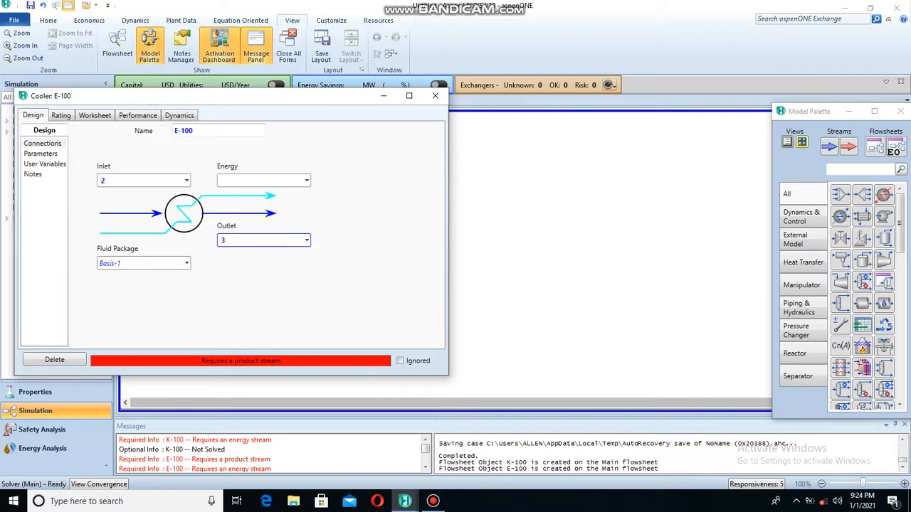
pyautogui.press('Return')
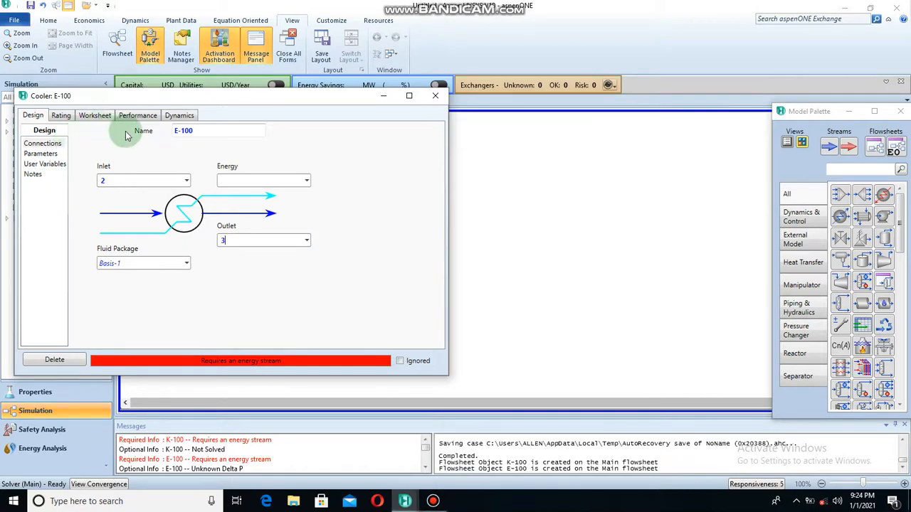
# Specify cooler outlet stream 3 with a temperature of 25 °C and a vapour fraction of 0
pyautogui.click(98, 117)
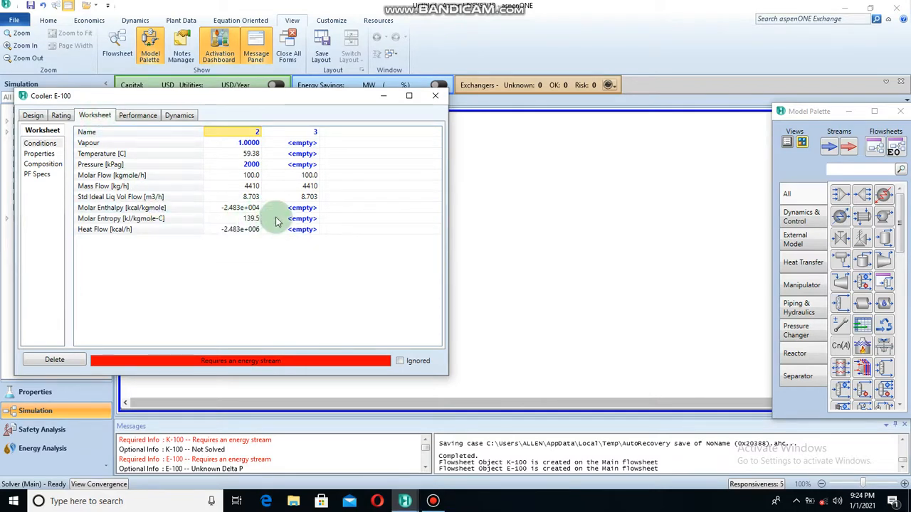
pyautogui.click(304, 155)
pyautogui.write('25')
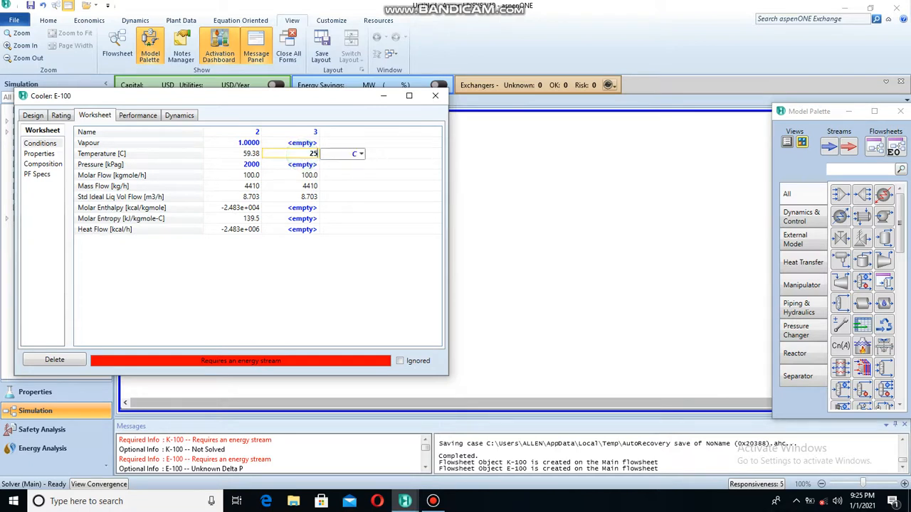
pyautogui.press('Return')
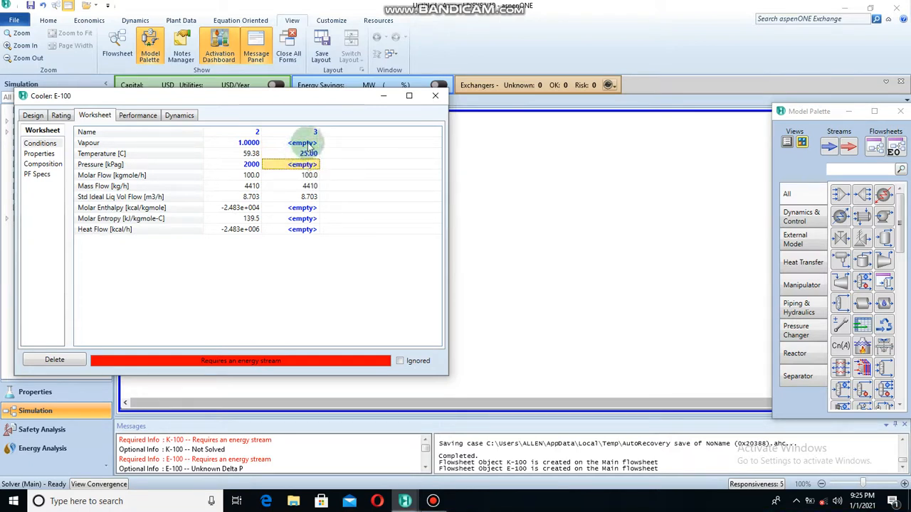
pyautogui.click(307, 144)
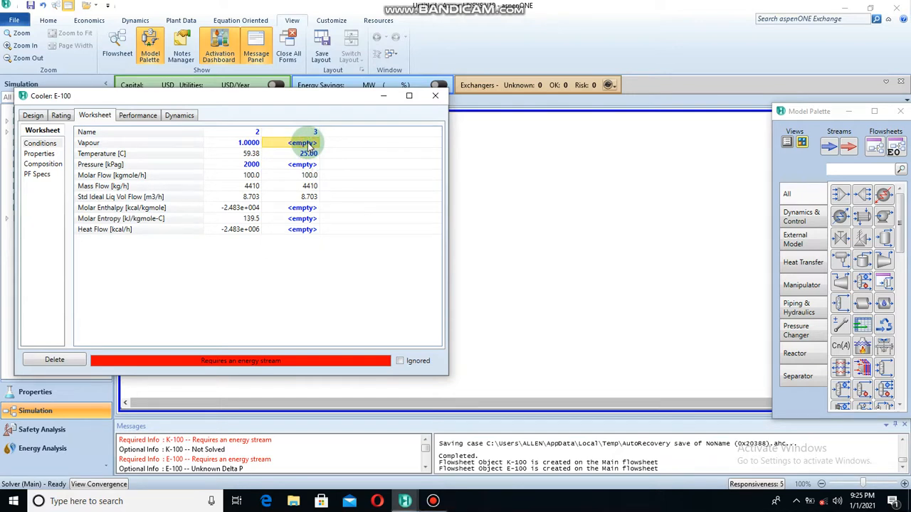
pyautogui.write('0')
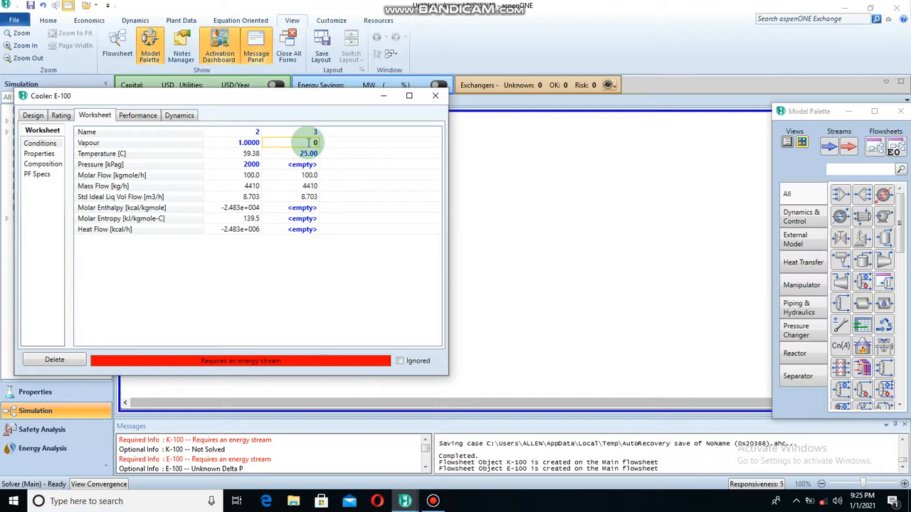
pyautogui.press('Return')
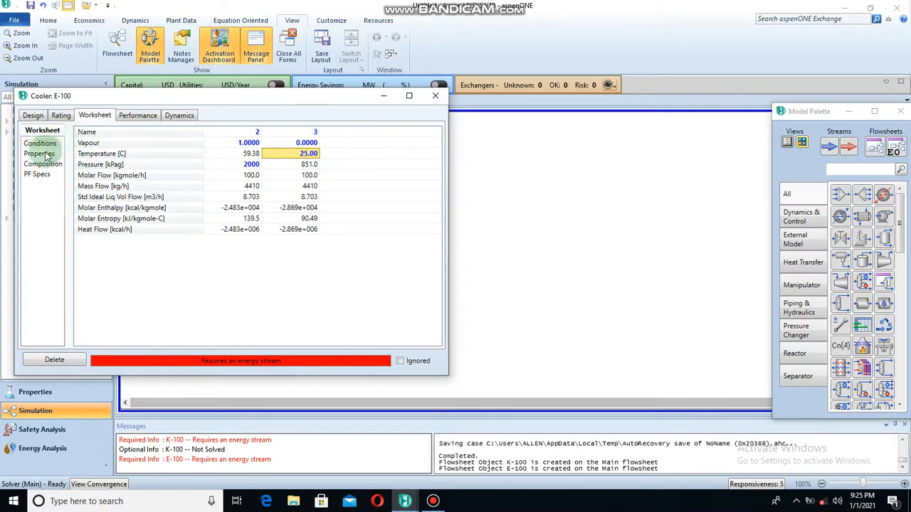
# Create the cooler's energy stream "cool Q" and close the cooler window
pyautogui.click(30, 118)
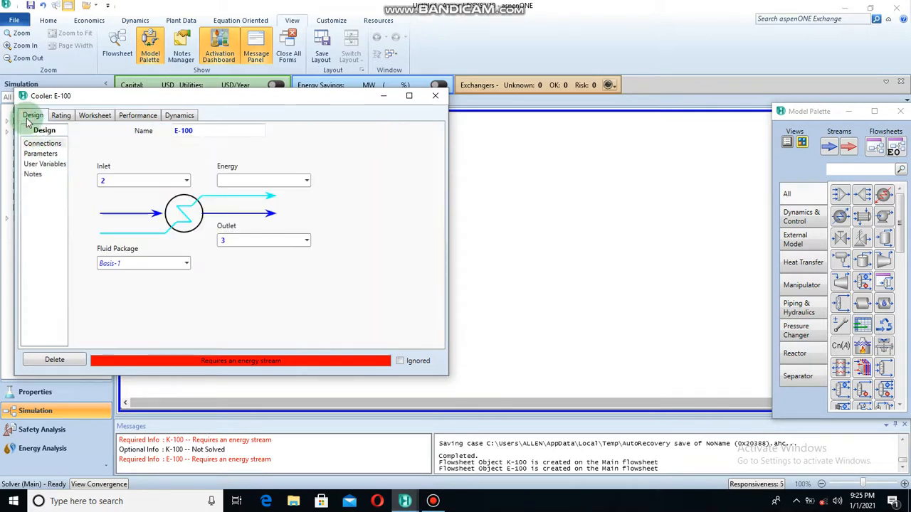
pyautogui.click(236, 183)
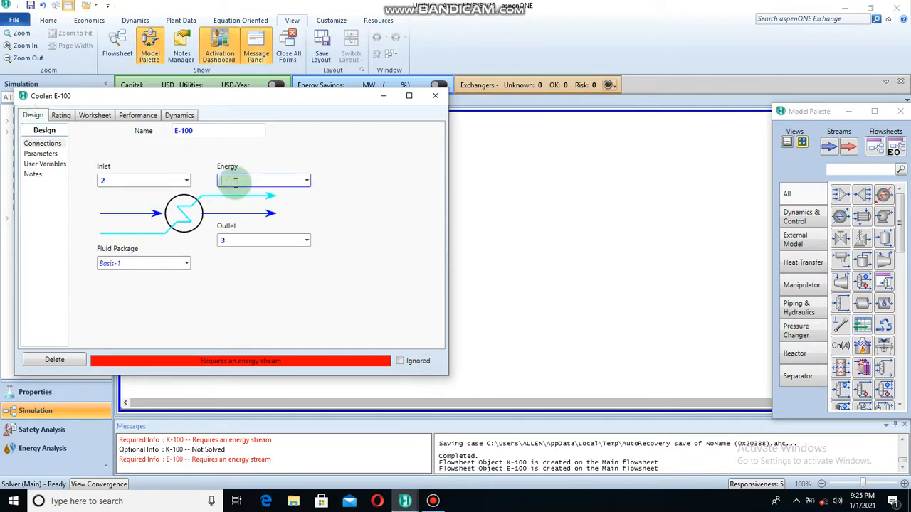
pyautogui.write('cool')
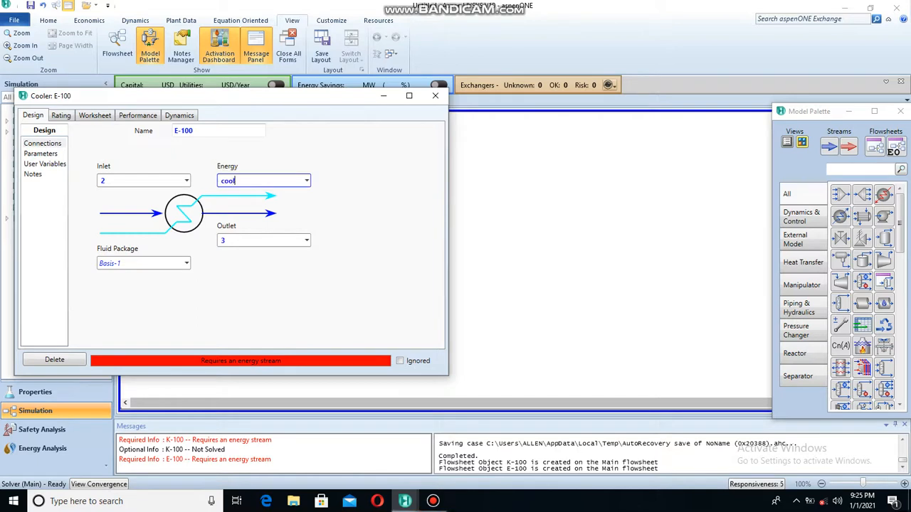
pyautogui.write(' Q')
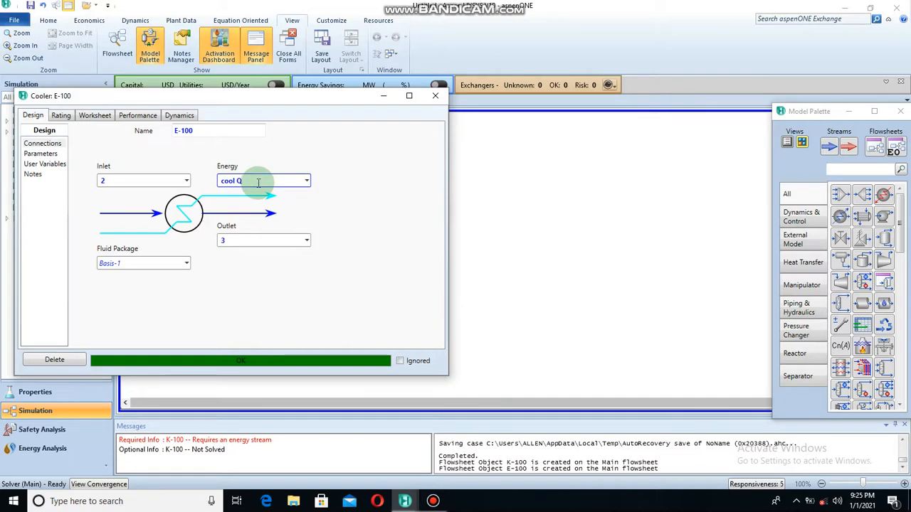
pyautogui.click(436, 96)
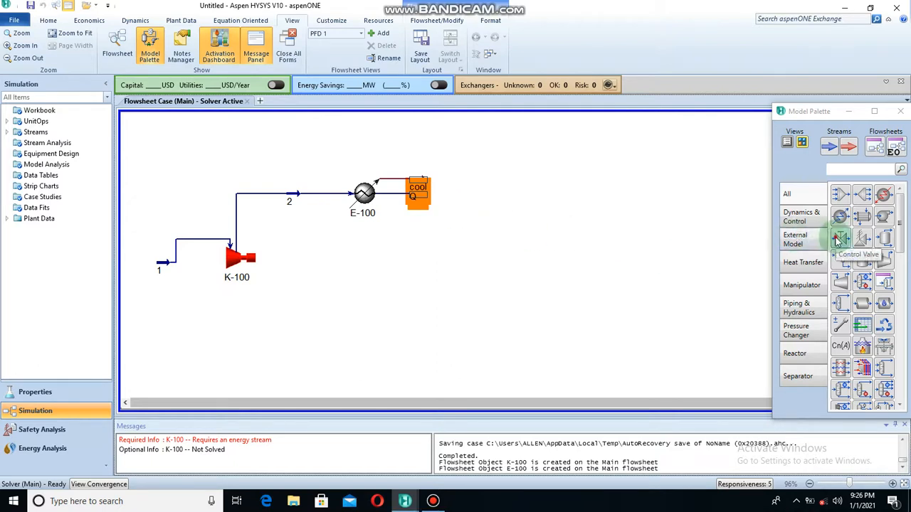
# Place a control valve downstream of the cooler, with stream 3 as its inlet and a new stream 4 as its outlet
pyautogui.moveTo(840, 241); pyautogui.dragTo(452, 224)
pyautogui.doubleClick(451, 224)
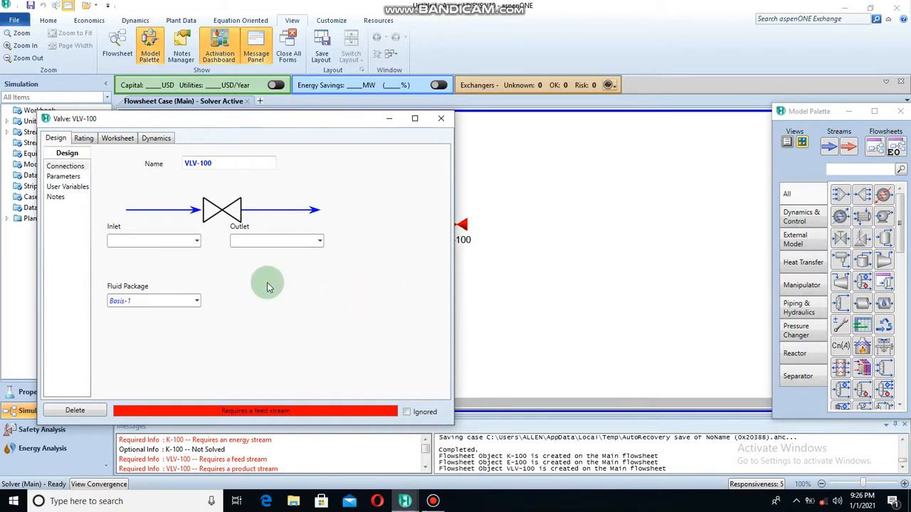
pyautogui.click(197, 243)
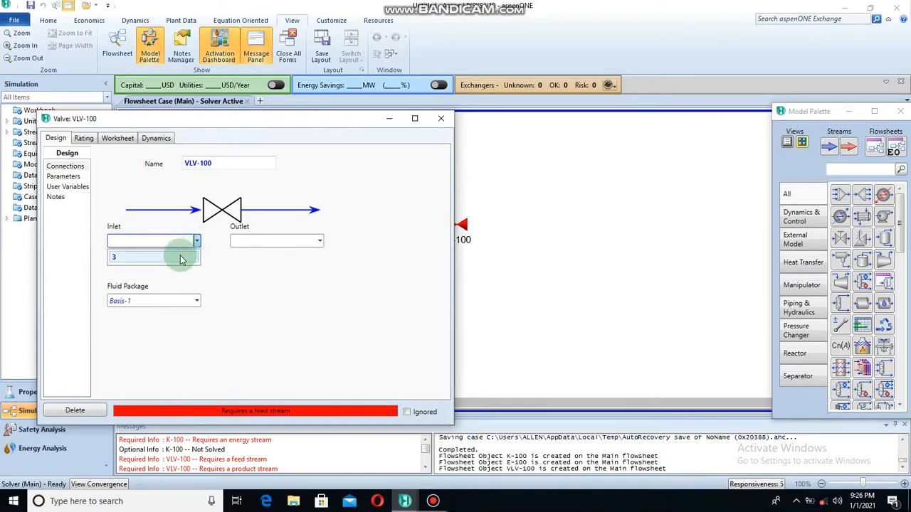
pyautogui.click(181, 258)
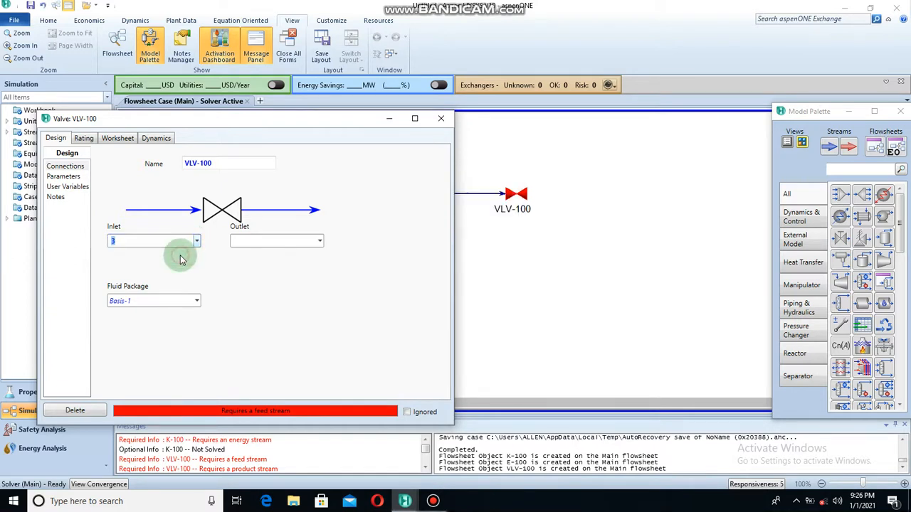
pyautogui.click(276, 240)
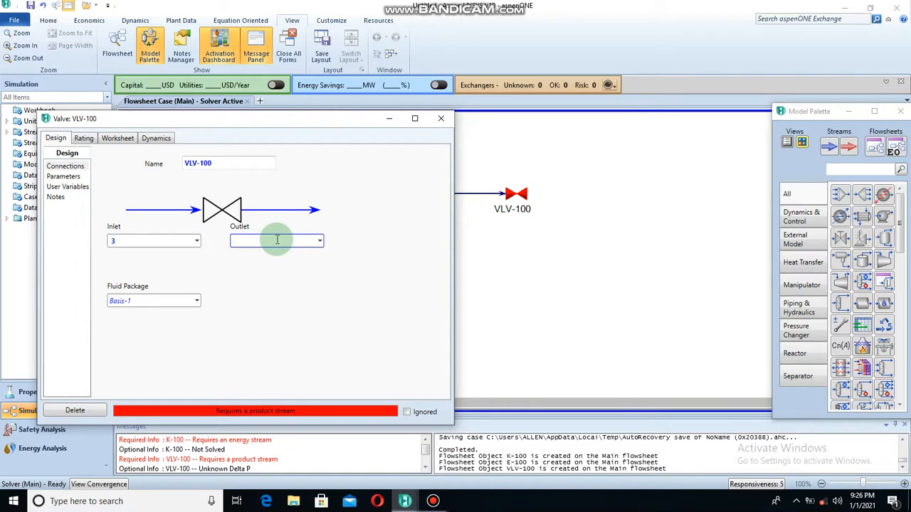
pyautogui.write('4')
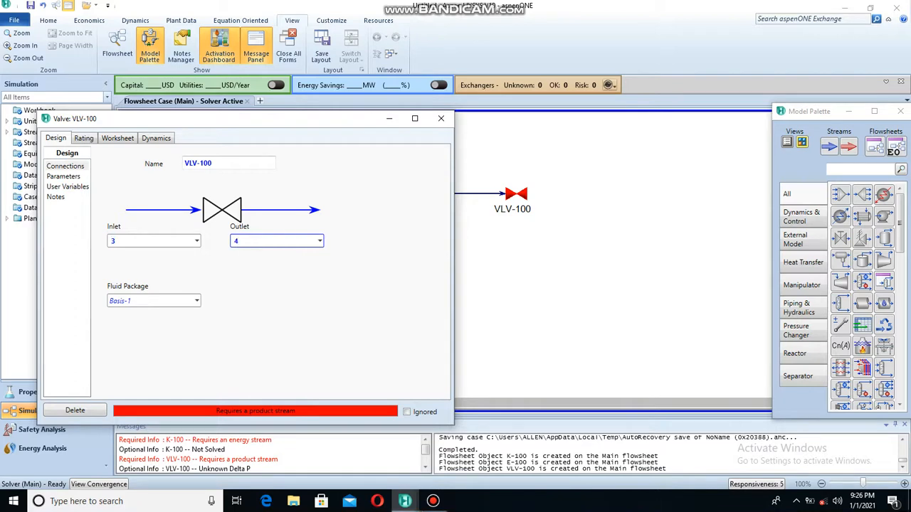
pyautogui.press('Return')
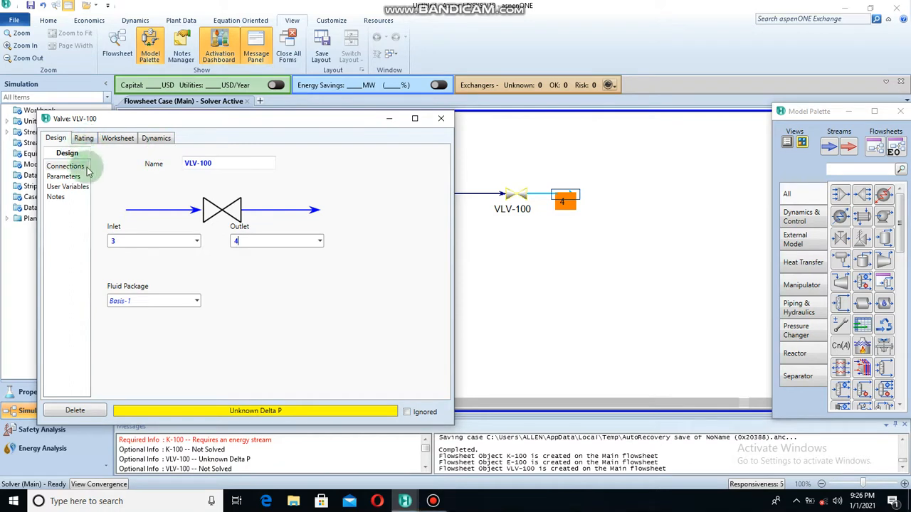
# Set the pressure of valve outlet stream 4 to 200 kPag and close the valve window
pyautogui.click(117, 140)
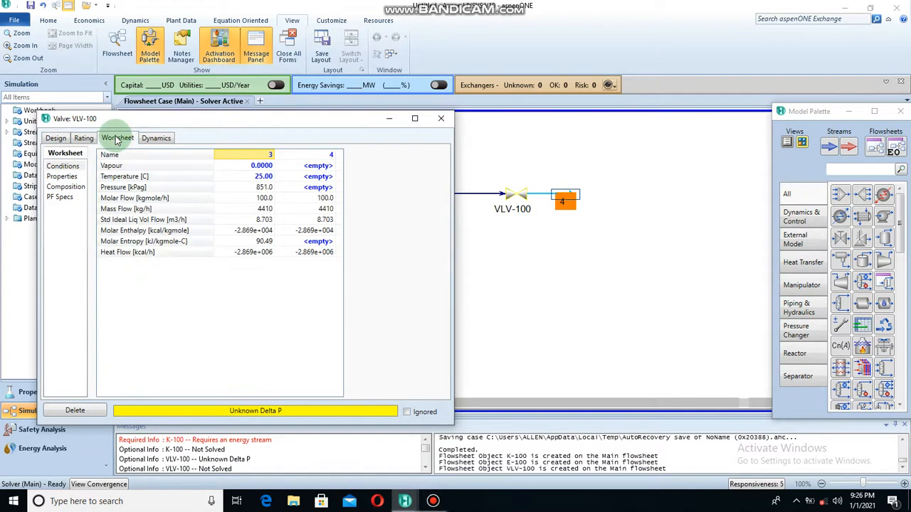
pyautogui.click(324, 187)
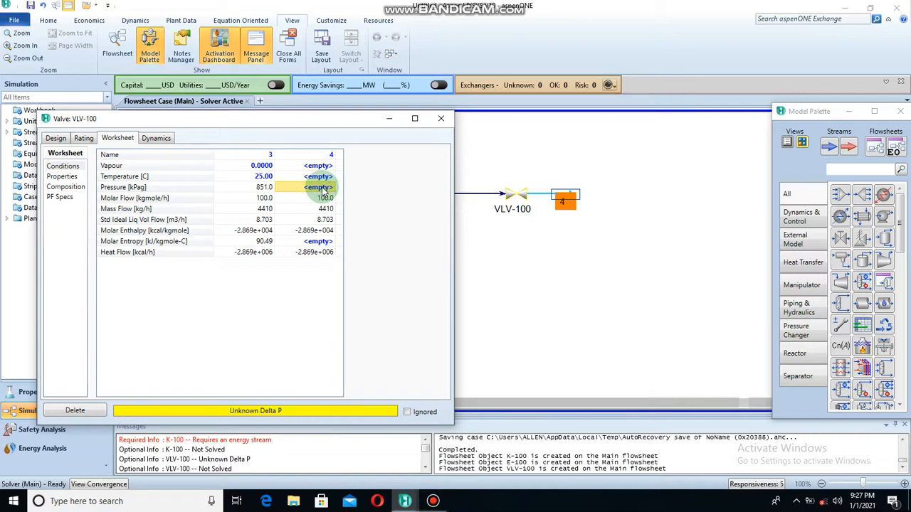
pyautogui.write('200')
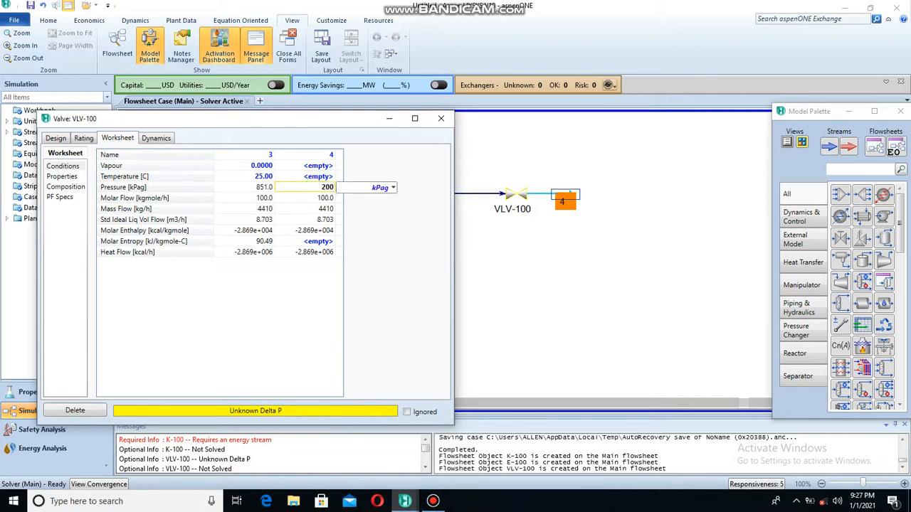
pyautogui.press('Return')
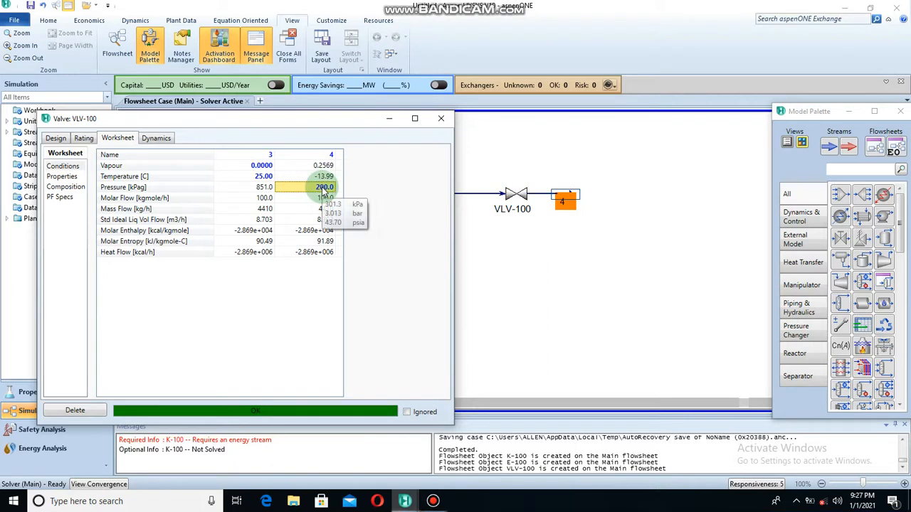
pyautogui.click(442, 121)
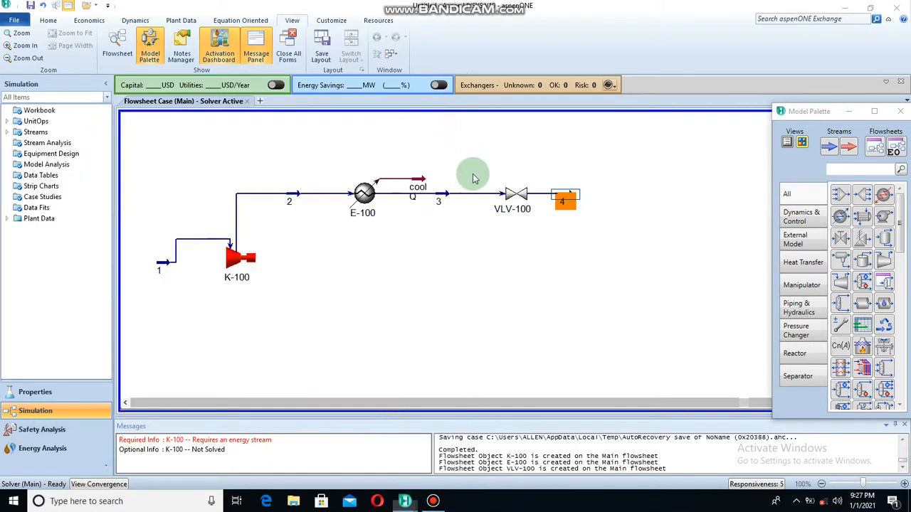
pyautogui.click(613, 239)
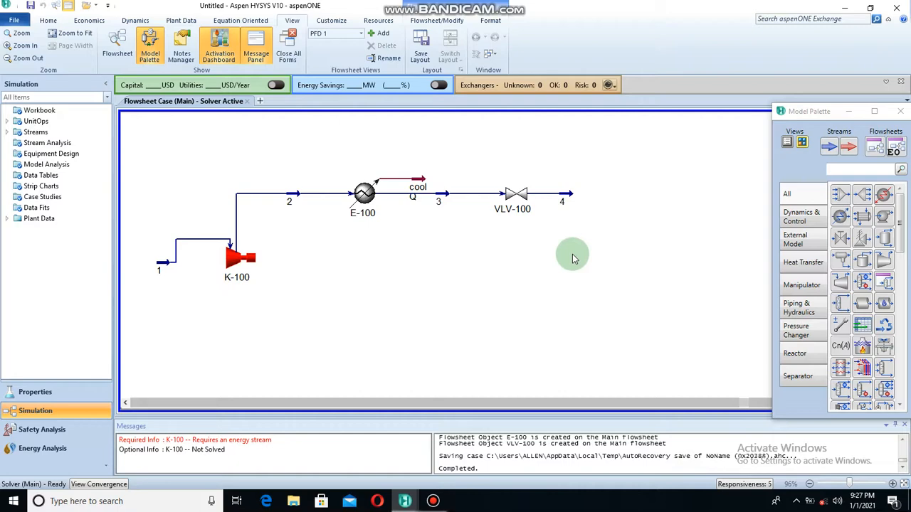
# Review the phase fractions and conditions of stream 4, then close its property window
pyautogui.doubleClick(566, 195)
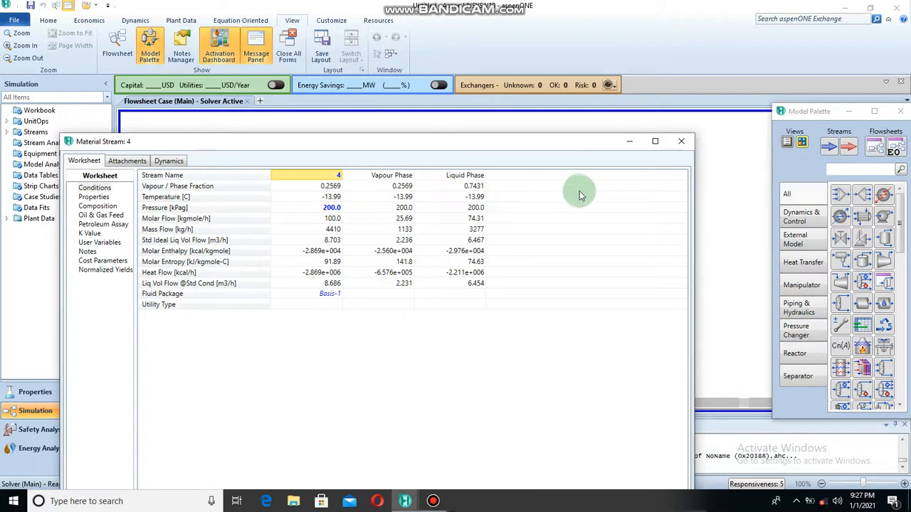
pyautogui.click(681, 143)
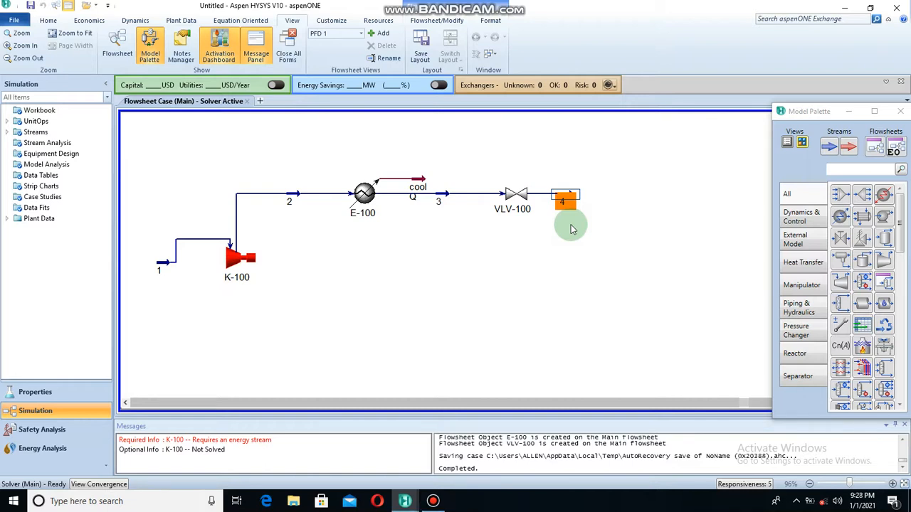
pyautogui.click(616, 236)
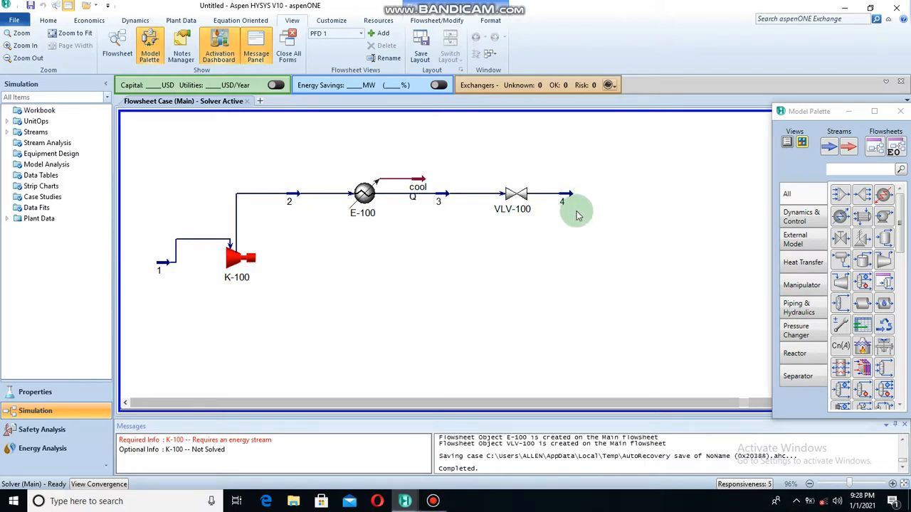
# Add a heater downstream of the valve, with stream 4 as its inlet and existing stream 1 as its outlet
pyautogui.doubleClick(883, 195)
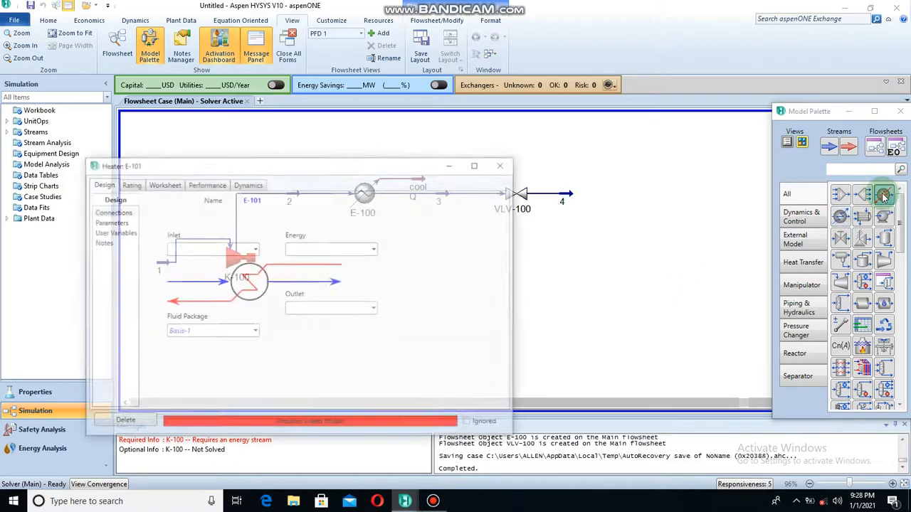
pyautogui.click(254, 250)
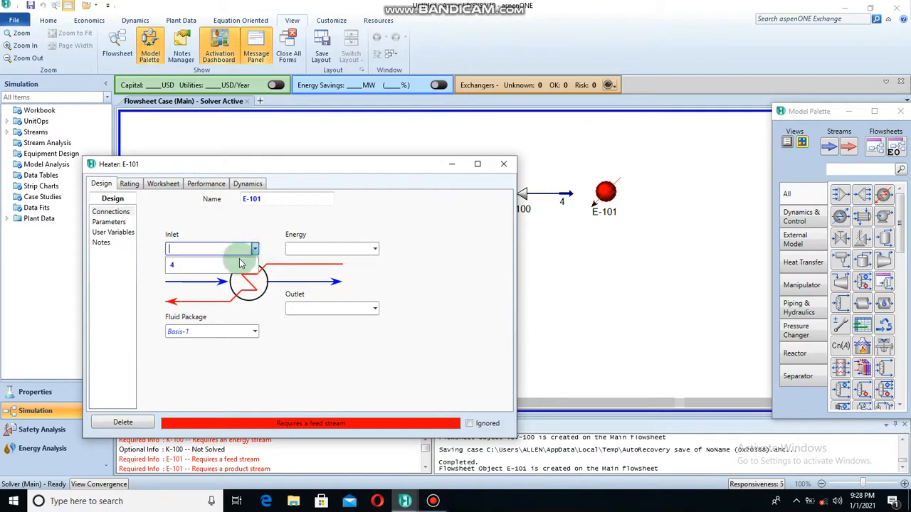
pyautogui.click(235, 268)
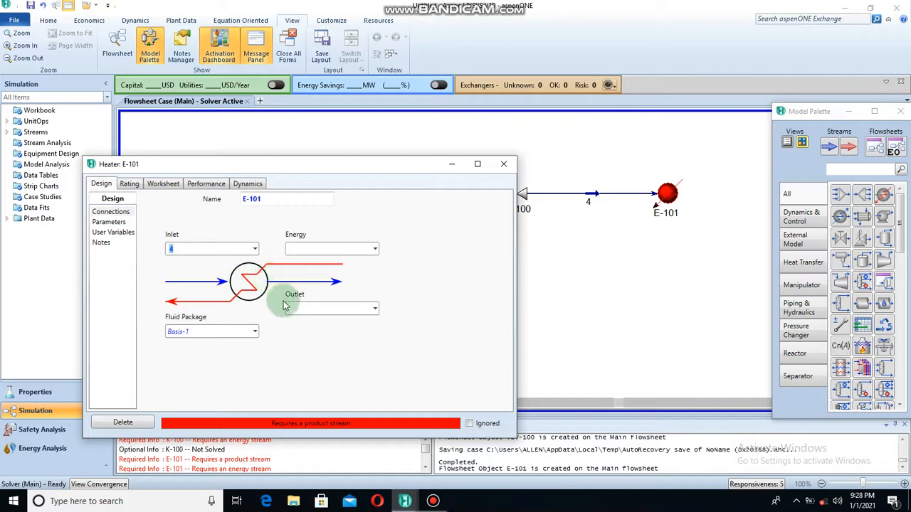
pyautogui.click(375, 310)
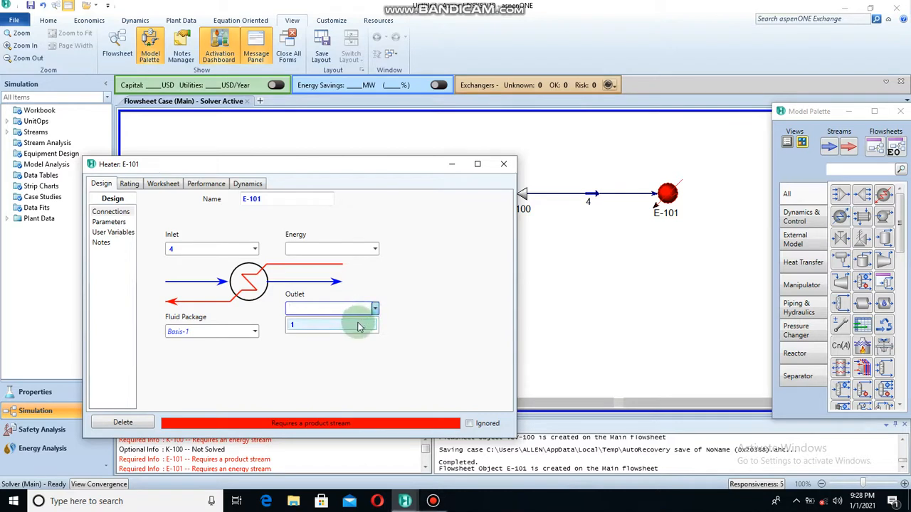
pyautogui.click(359, 325)
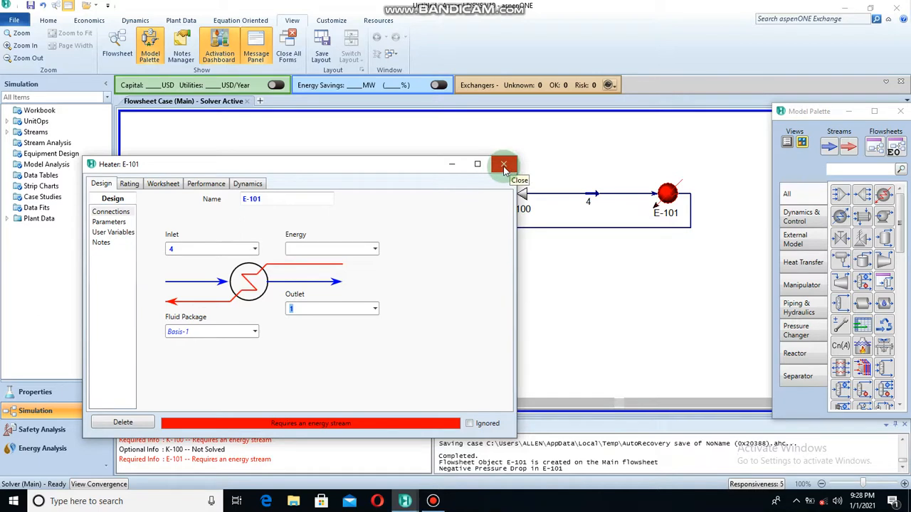
# Create the heater's energy stream "heatQ" and close the heater window
pyautogui.click(348, 248)
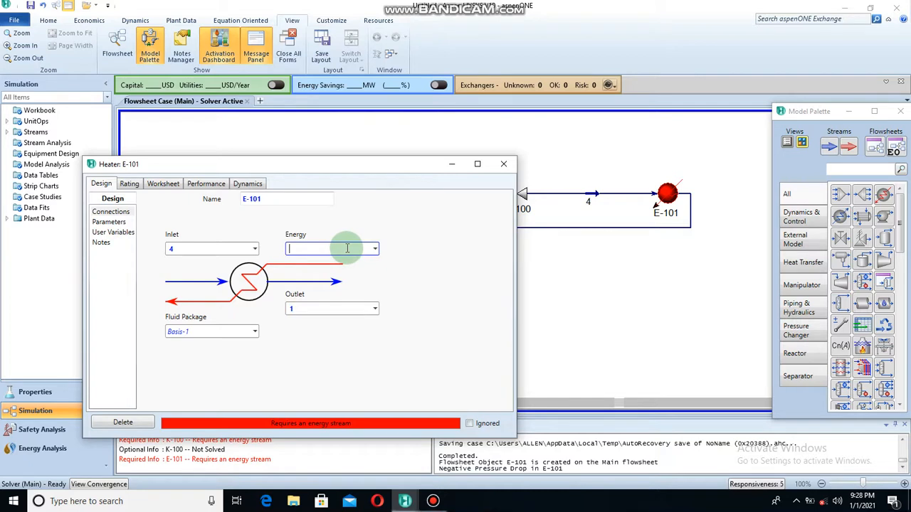
pyautogui.write('heat')
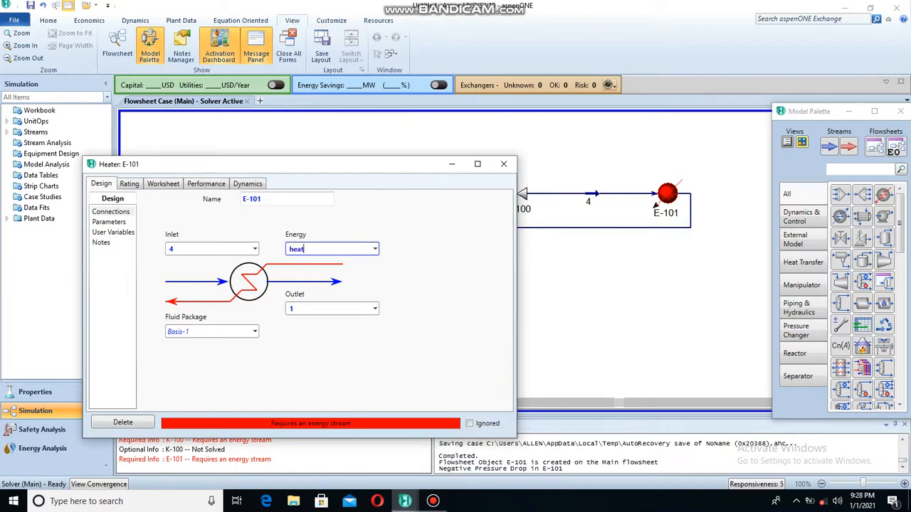
pyautogui.write('Q')
pyautogui.press('Return')
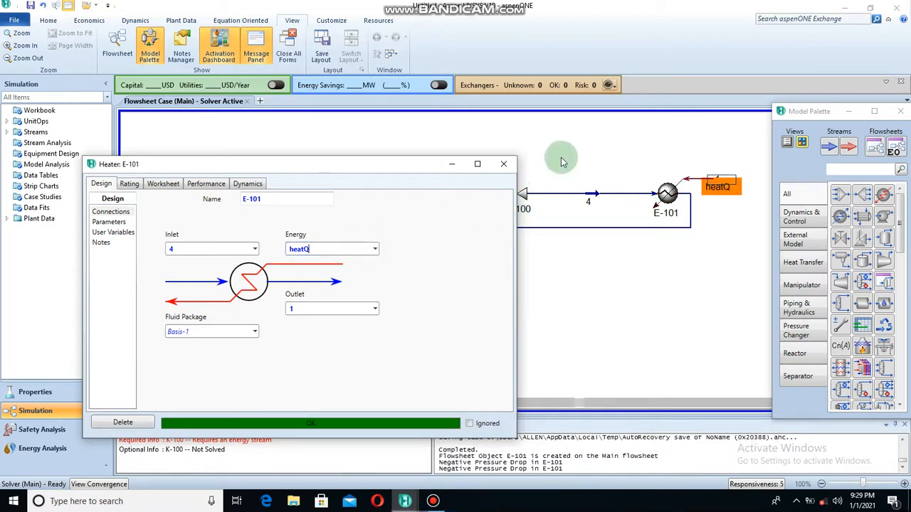
pyautogui.click(503, 164)
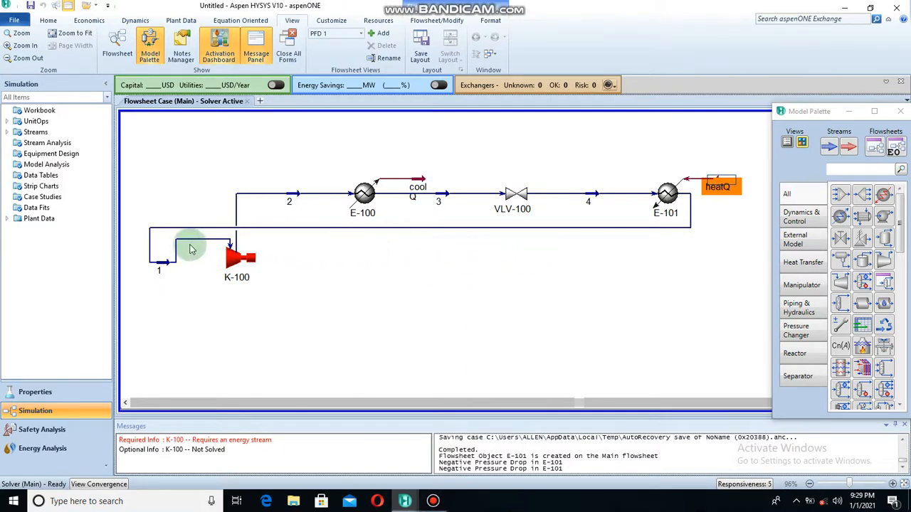
# Move stream 1 below the compressor so the heater's return line runs underneath the other equipment
pyautogui.click(162, 266)
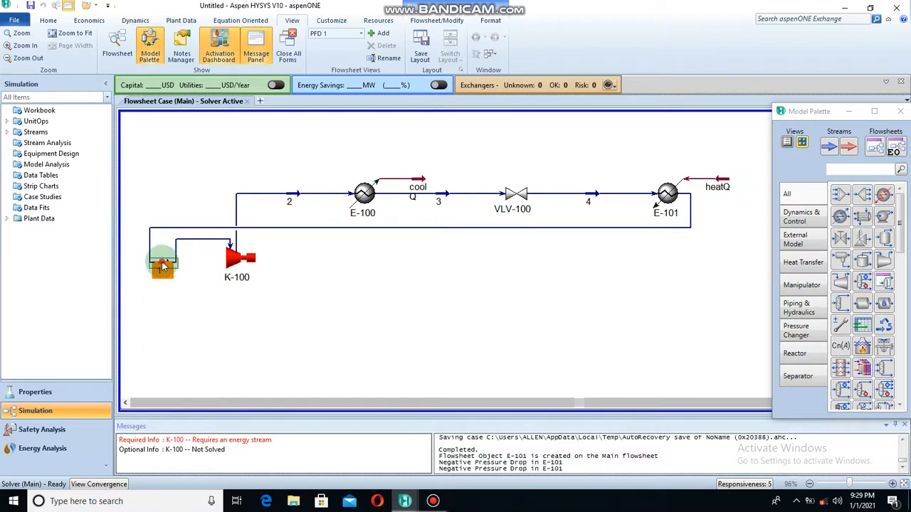
pyautogui.moveTo(162, 266); pyautogui.dragTo(172, 304)
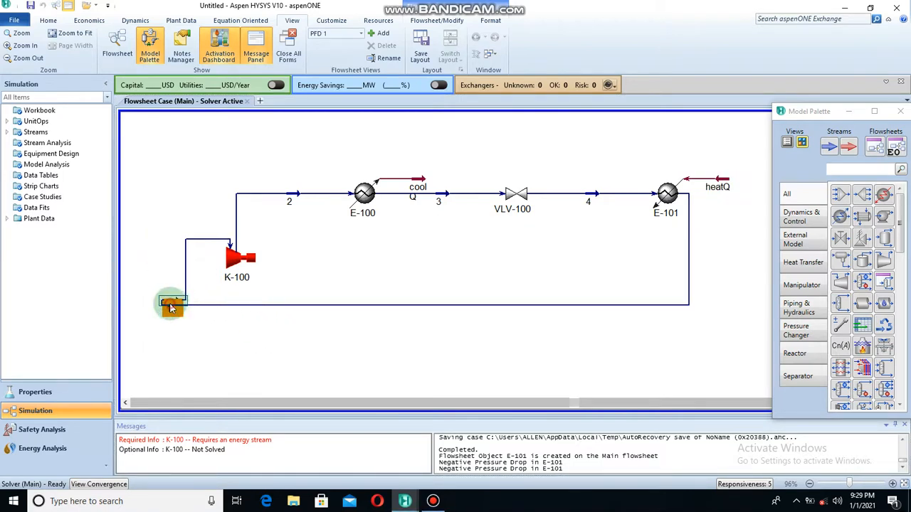
pyautogui.moveTo(171, 307); pyautogui.dragTo(190, 315)
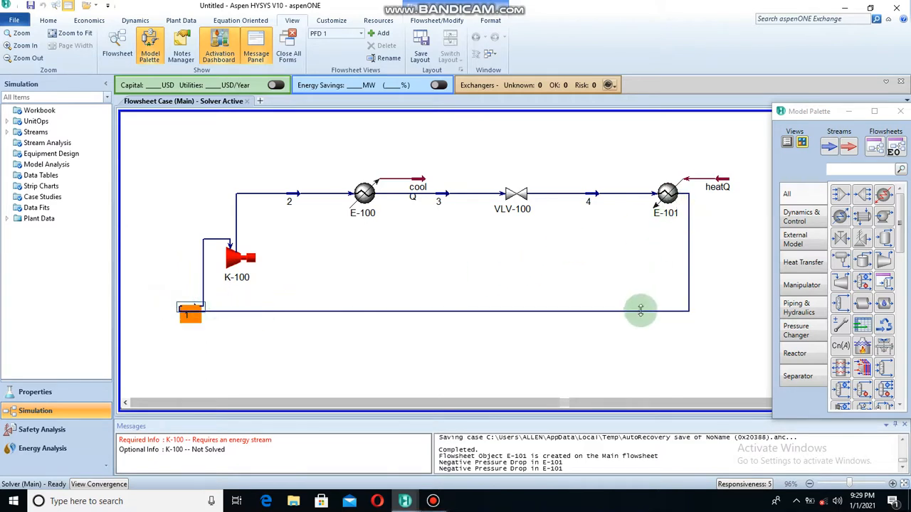
pyautogui.click(637, 356)
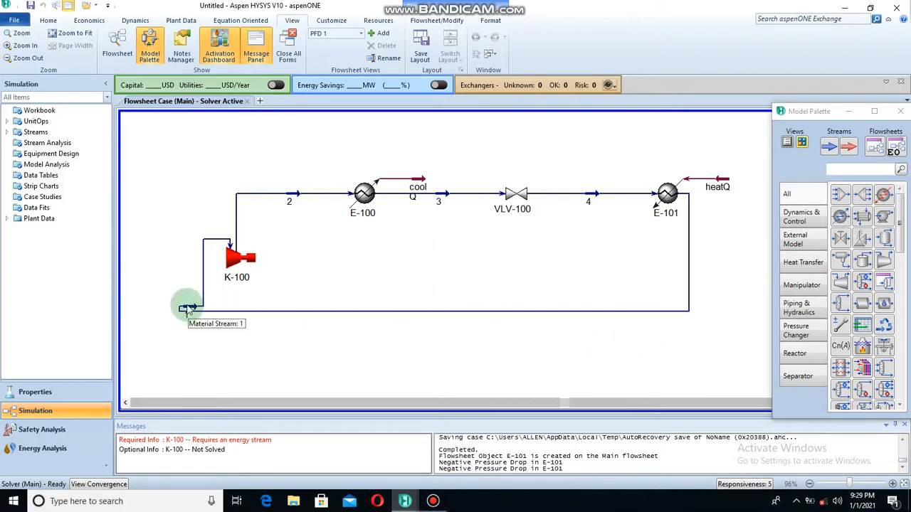
pyautogui.moveTo(187, 310); pyautogui.dragTo(171, 250)
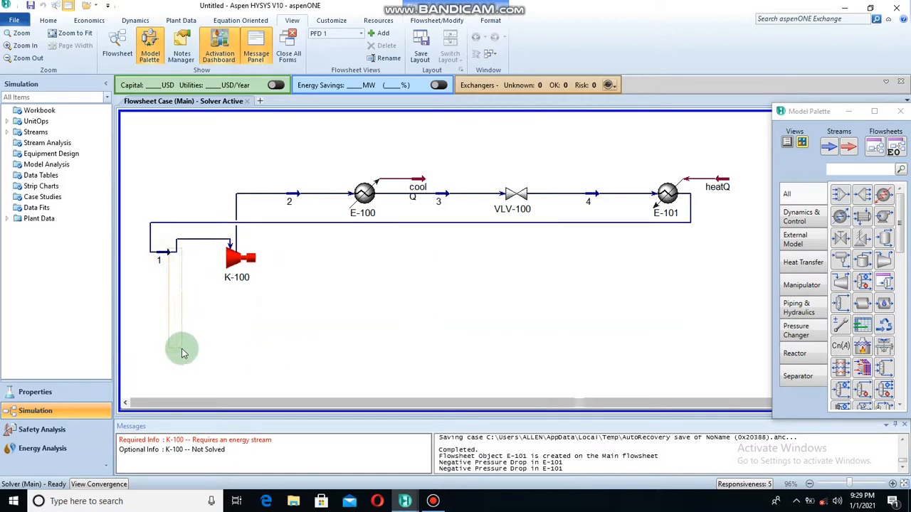
pyautogui.moveTo(160, 257); pyautogui.dragTo(169, 319)
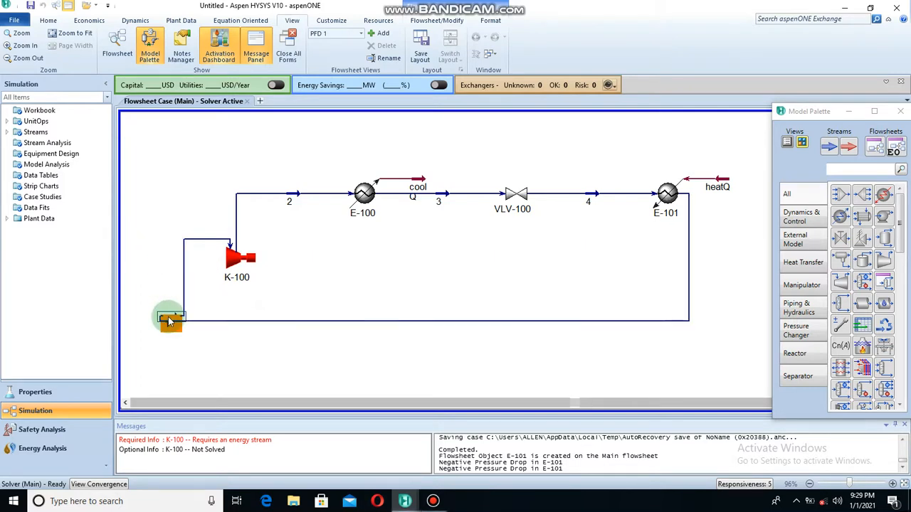
pyautogui.click(248, 341)
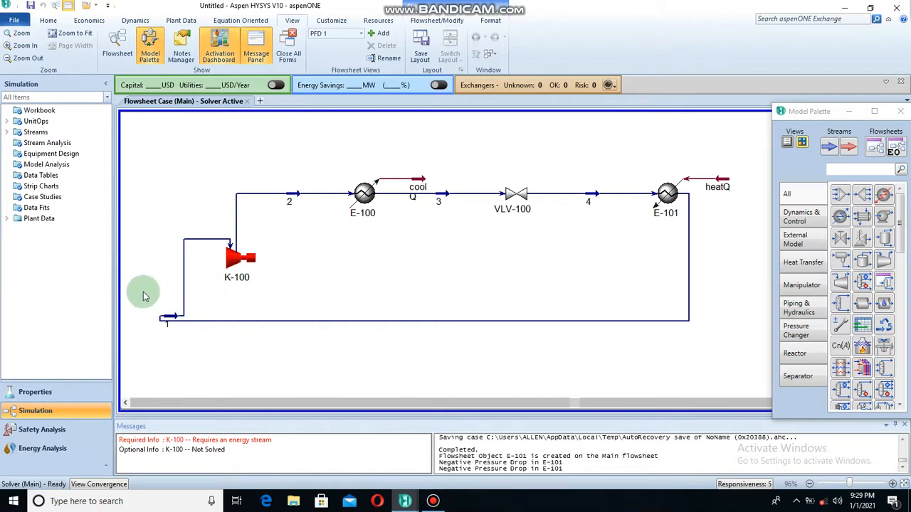
# Reverse the orientation of the stream 1 arrow so it follows the return flow from the heater to the compressor
pyautogui.click(168, 319)
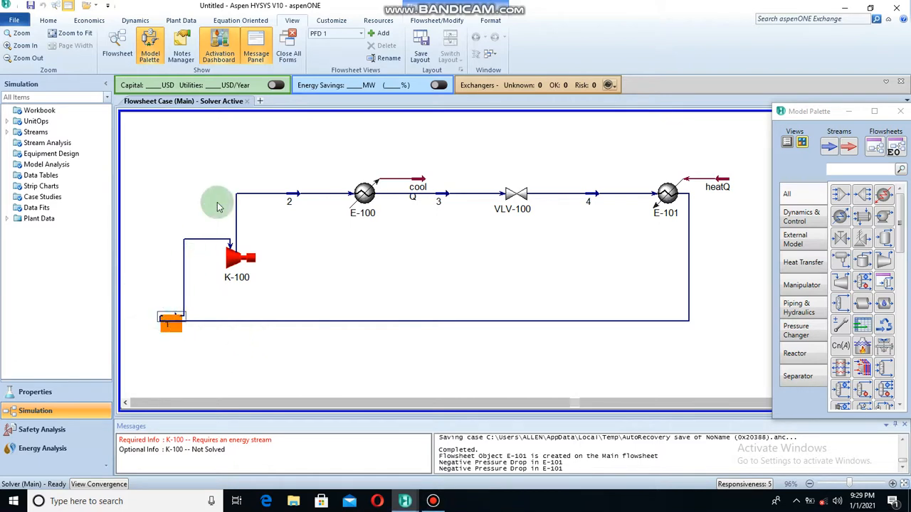
pyautogui.click(436, 20)
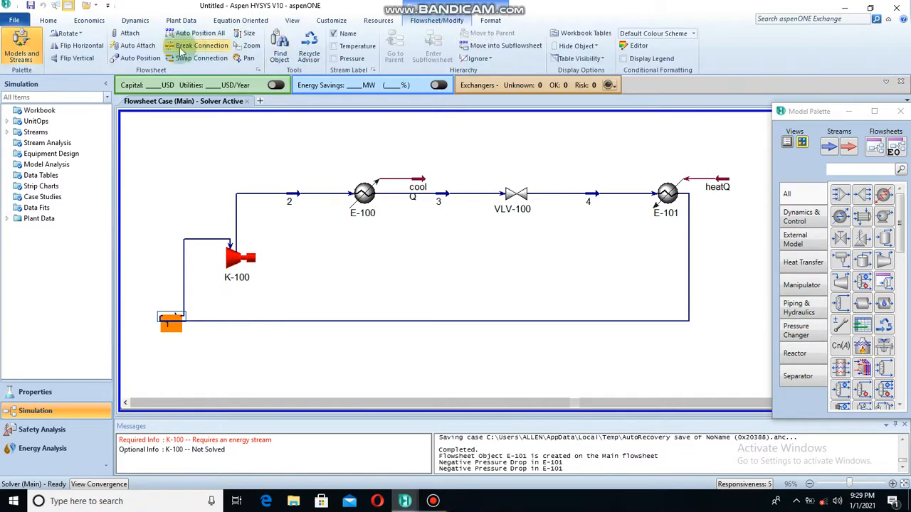
pyautogui.click(64, 36)
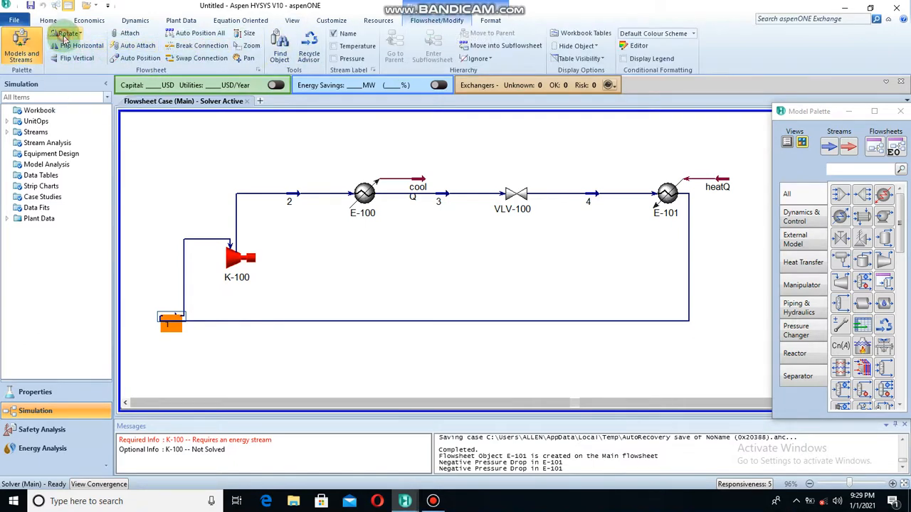
pyautogui.click(64, 36)
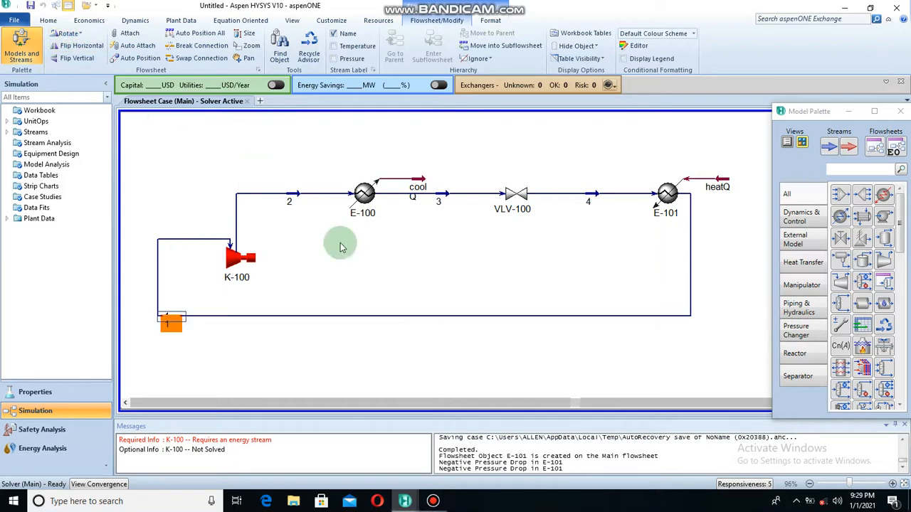
pyautogui.click(537, 364)
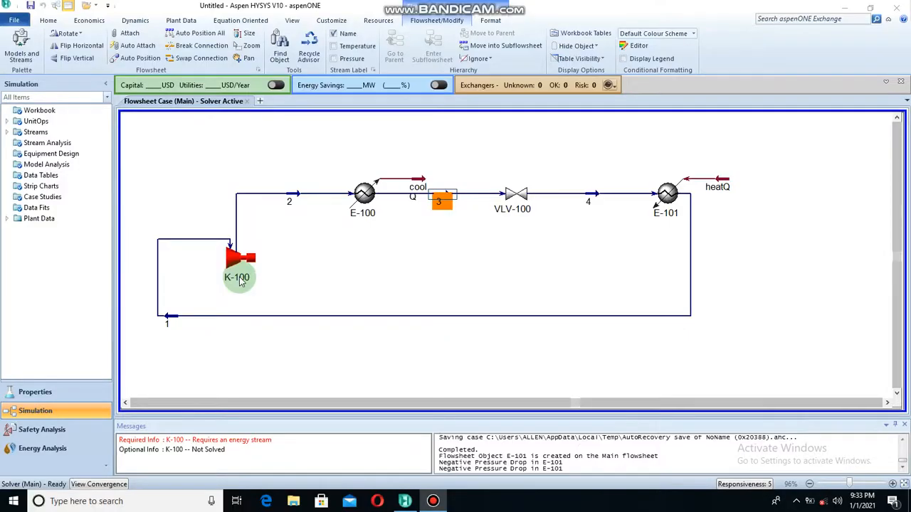
# Rename compressor K-100 as "compressor" and close its window
pyautogui.doubleClick(240, 281)
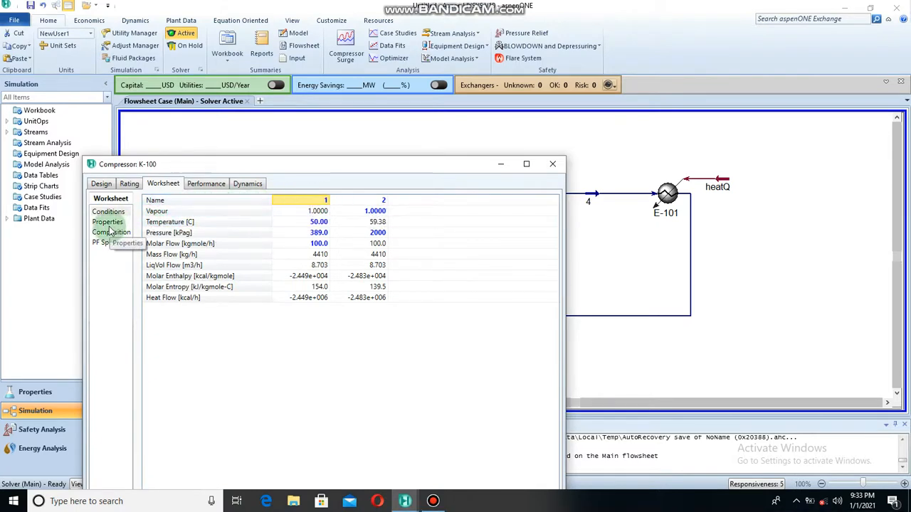
pyautogui.click(101, 184)
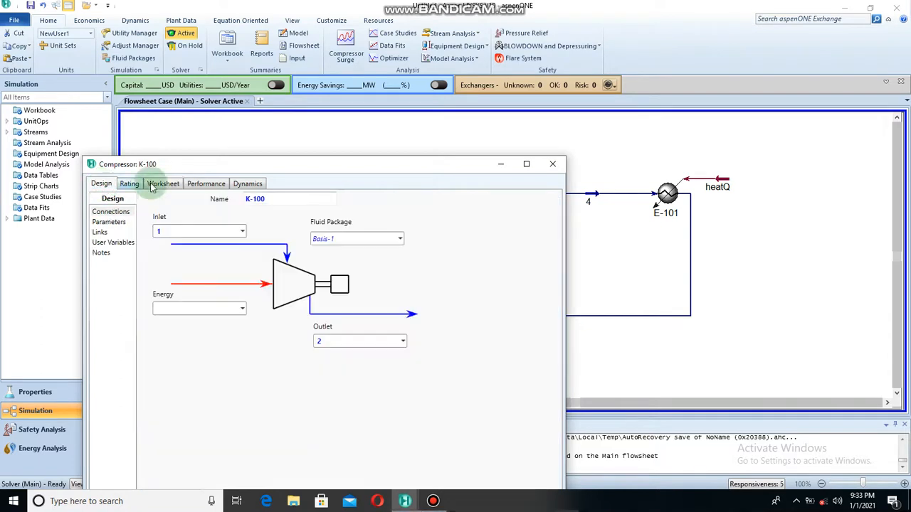
pyautogui.click(263, 200)
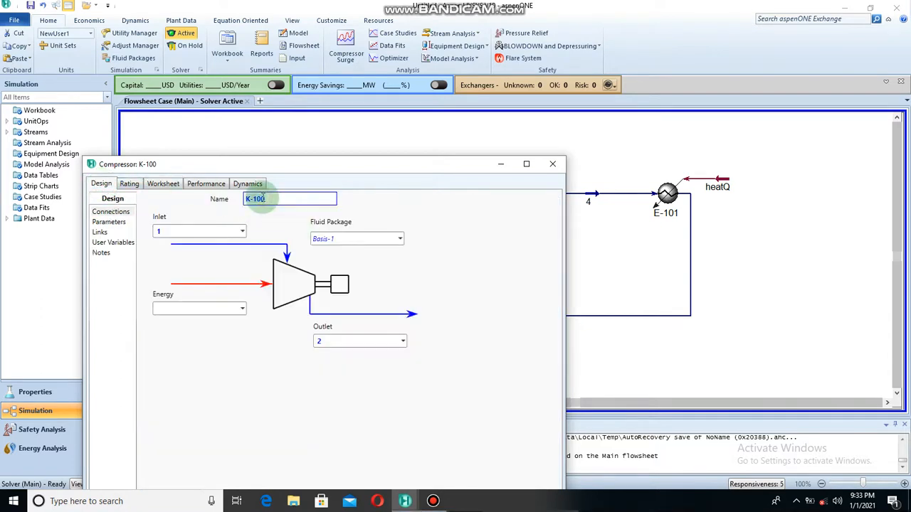
pyautogui.write('comp')
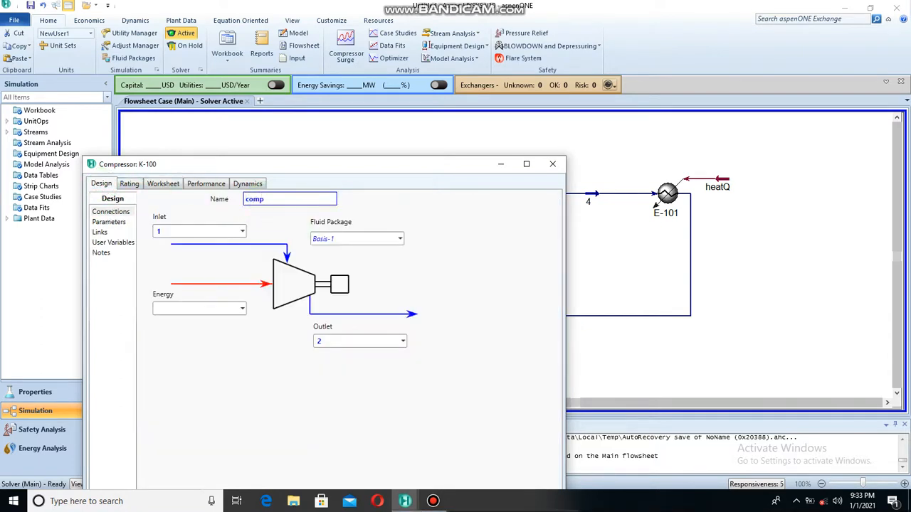
pyautogui.write('ressor')
pyautogui.press('Return')
pyautogui.click(449, 197)
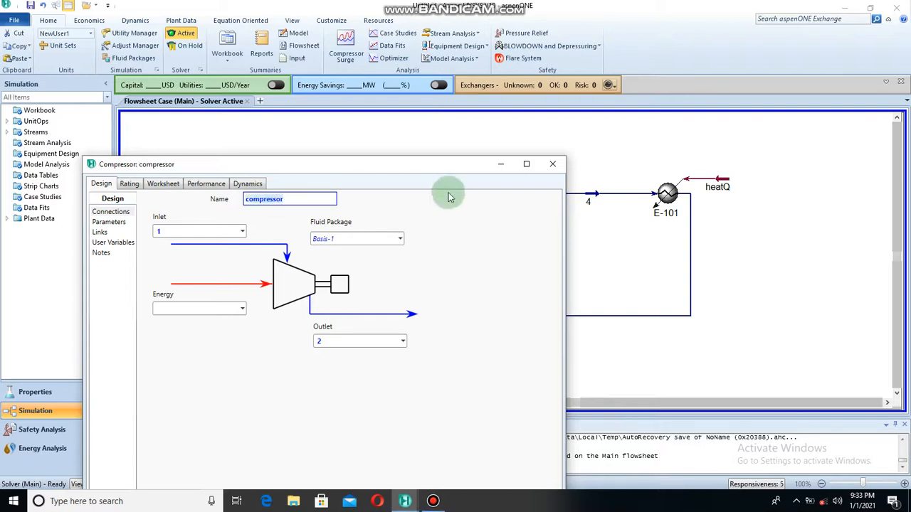
pyautogui.click(552, 163)
pyautogui.click(358, 266)
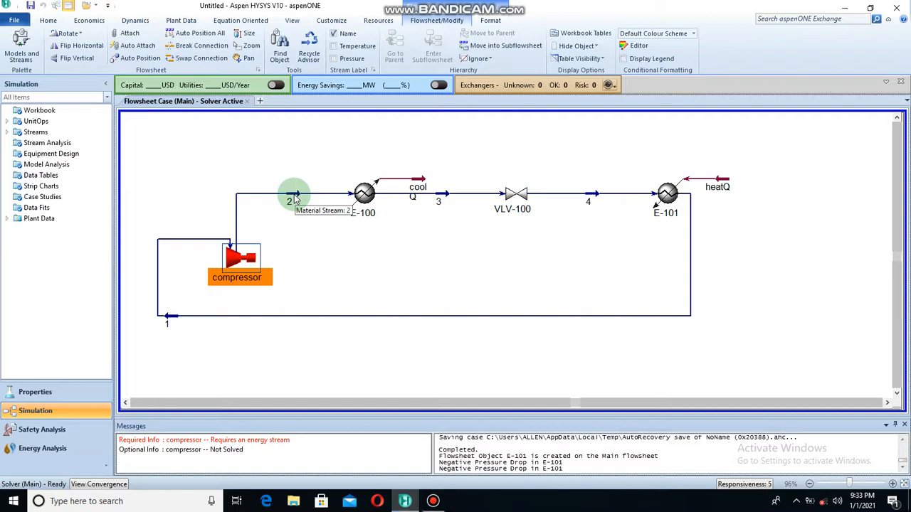
# Rename cooler E-100 as "cooler" and close its window
pyautogui.click(367, 203)
pyautogui.doubleClick(366, 203)
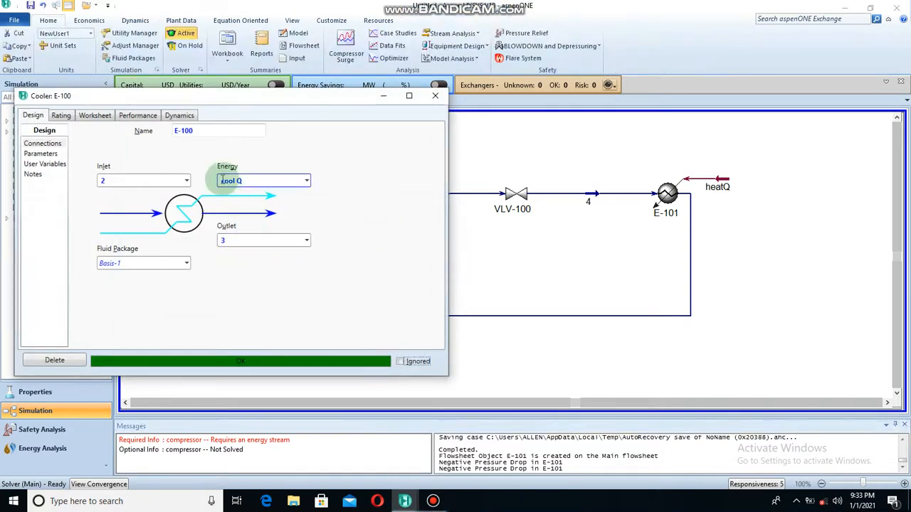
pyautogui.click(203, 132)
pyautogui.write('cooler')
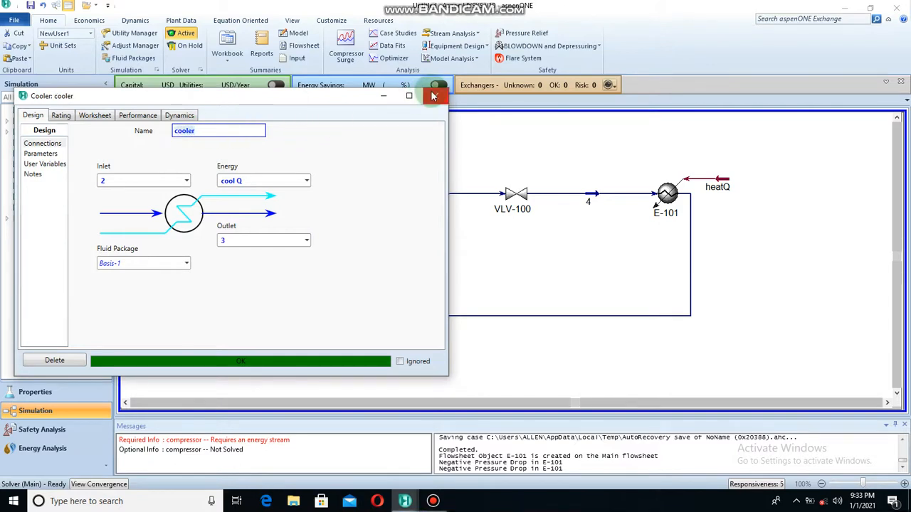
pyautogui.click(433, 97)
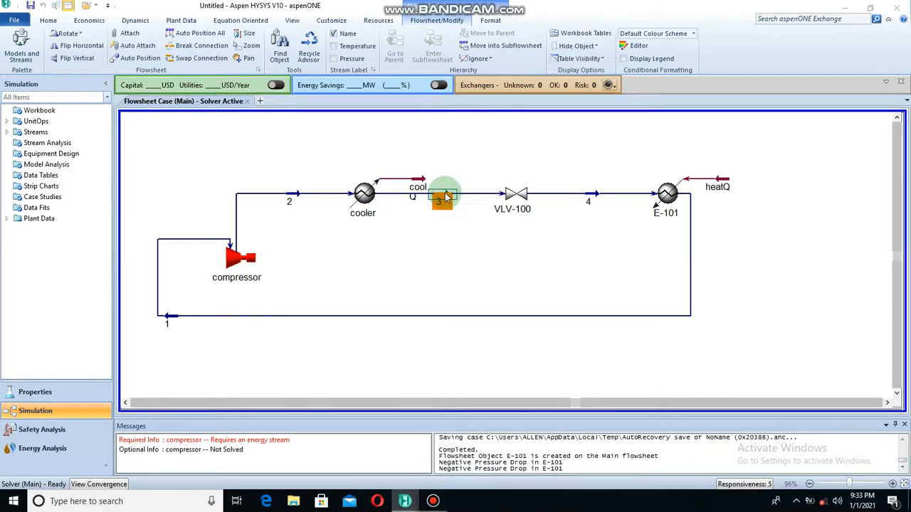
# Review the phase fractions and conditions of cooler outlet stream 3, then close its property window
pyautogui.doubleClick(446, 196)
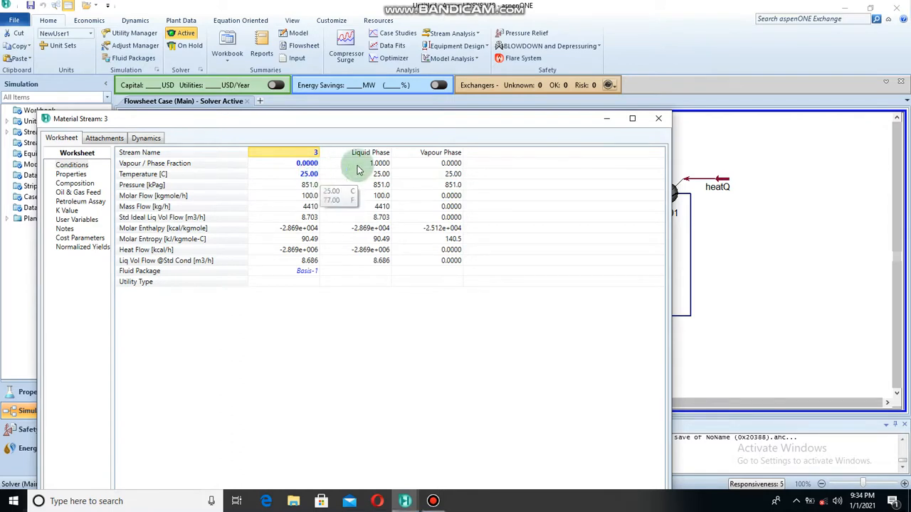
pyautogui.click(422, 268)
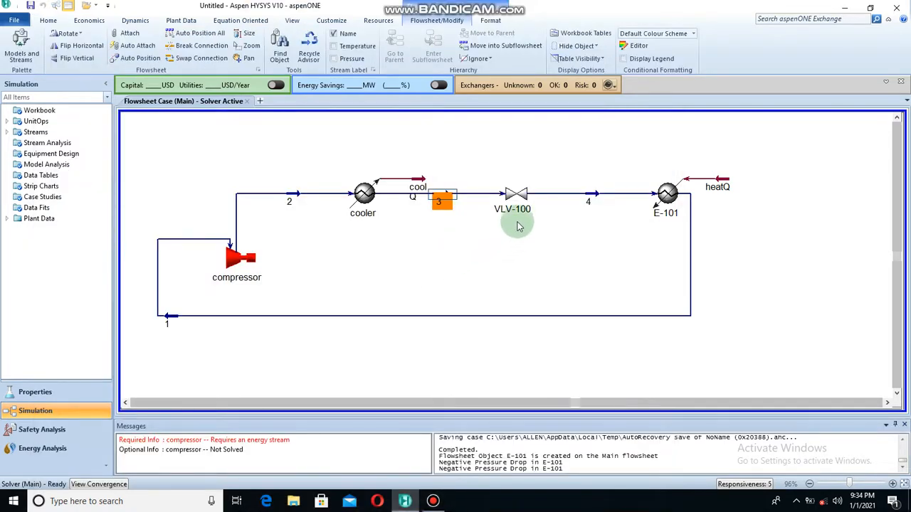
# Rename valve VLV-100 as "valve" and close its window
pyautogui.doubleClick(513, 196)
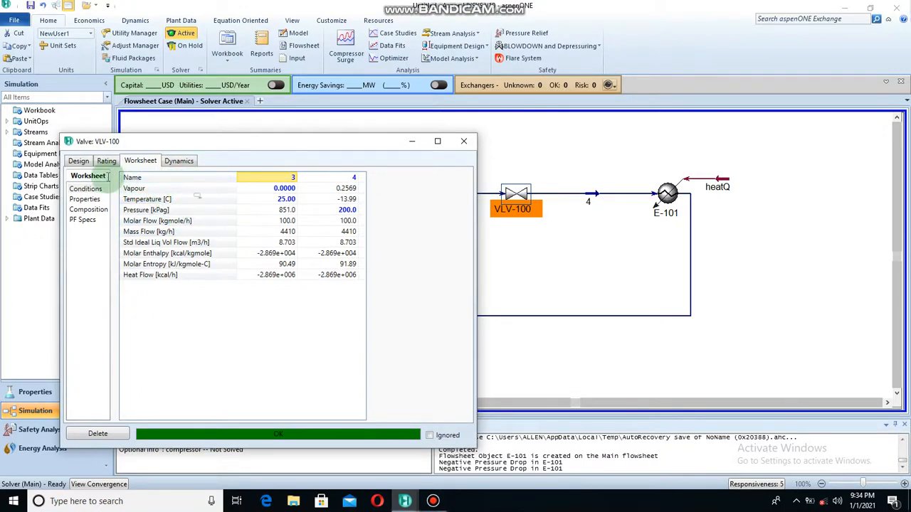
pyautogui.click(78, 162)
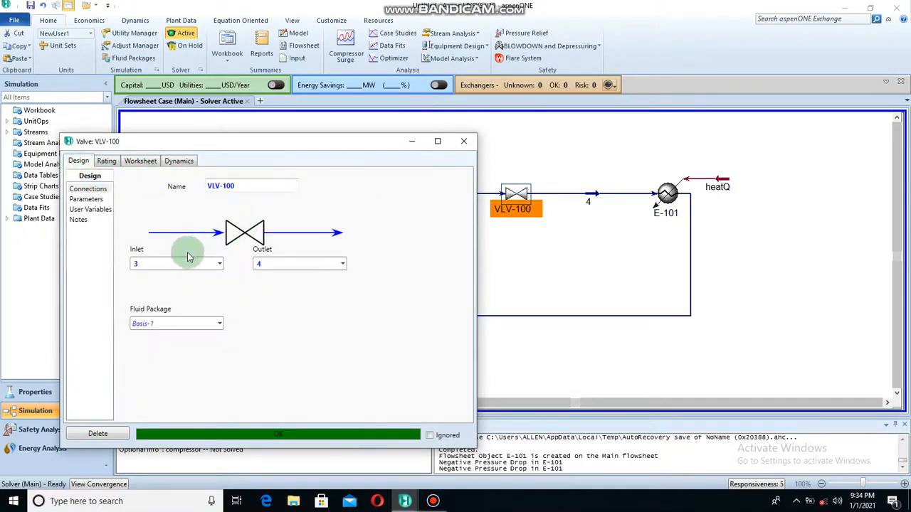
pyautogui.click(236, 186)
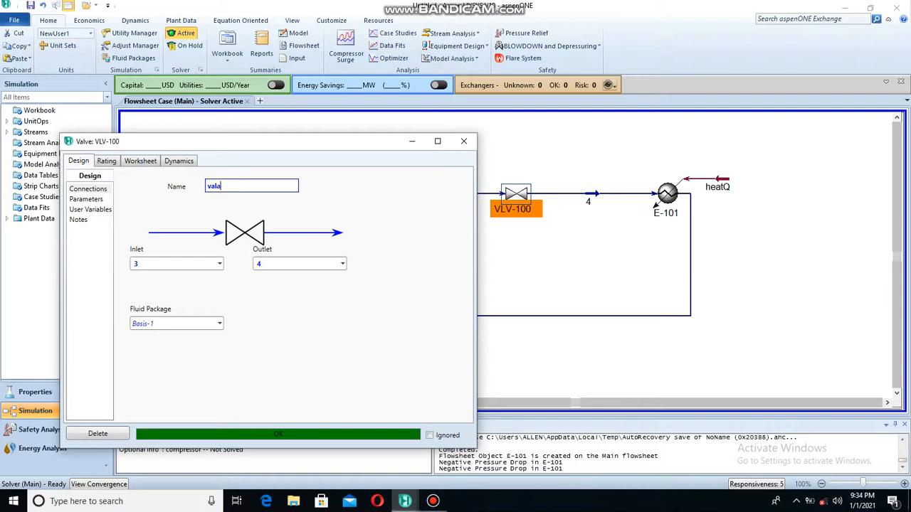
pyautogui.press('Return')
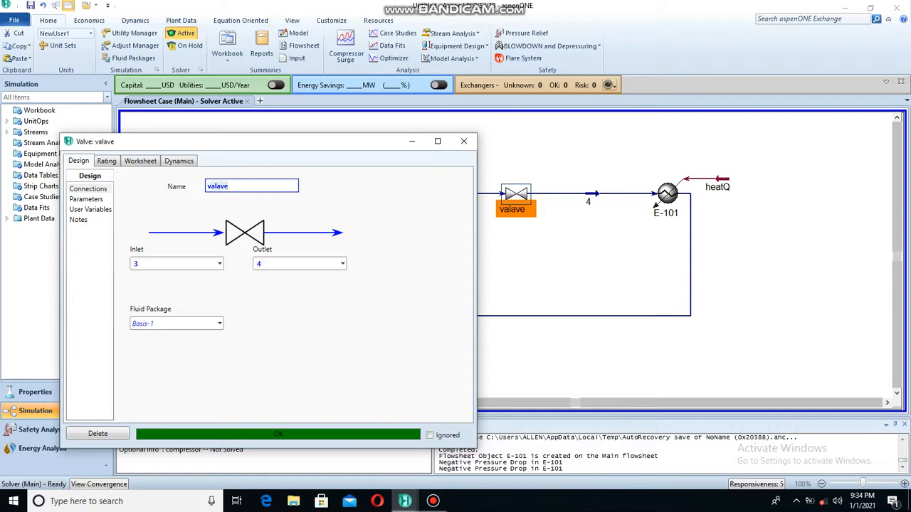
pyautogui.click(225, 191)
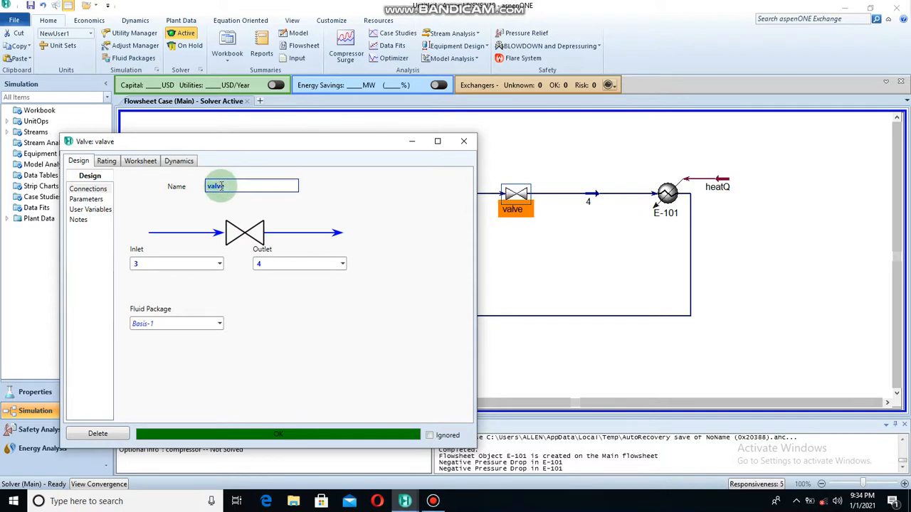
pyautogui.click(463, 141)
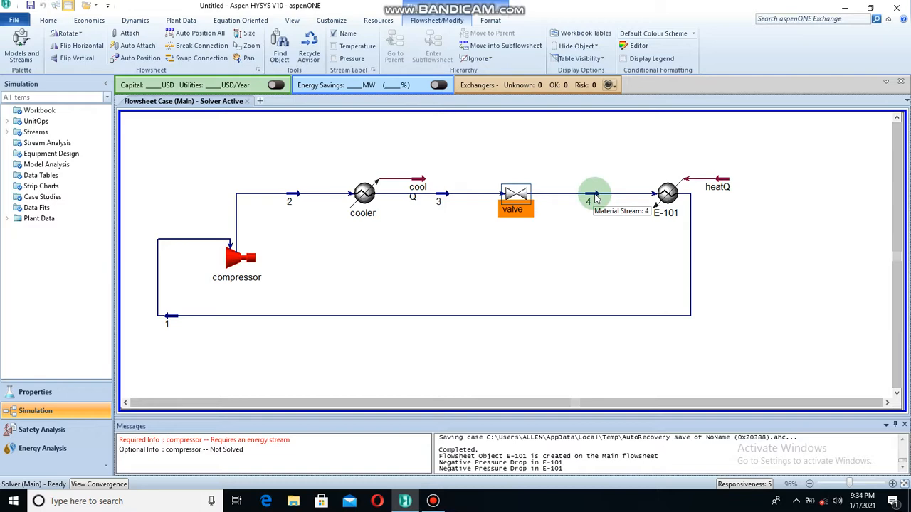
# Review the phase fractions and conditions of valve outlet stream 4, then close its property window
pyautogui.click(593, 195)
pyautogui.doubleClick(595, 198)
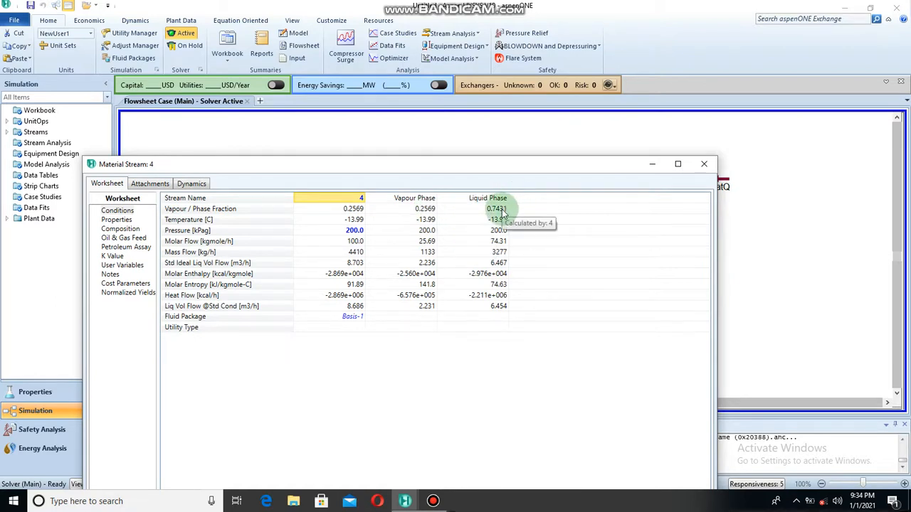
pyautogui.click(703, 166)
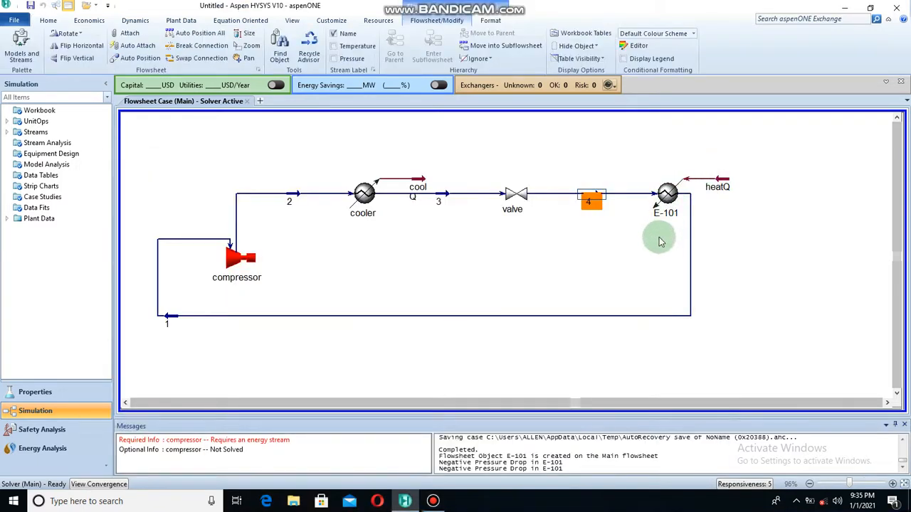
# Rename heater E-101 as "heater" and close its window
pyautogui.doubleClick(667, 196)
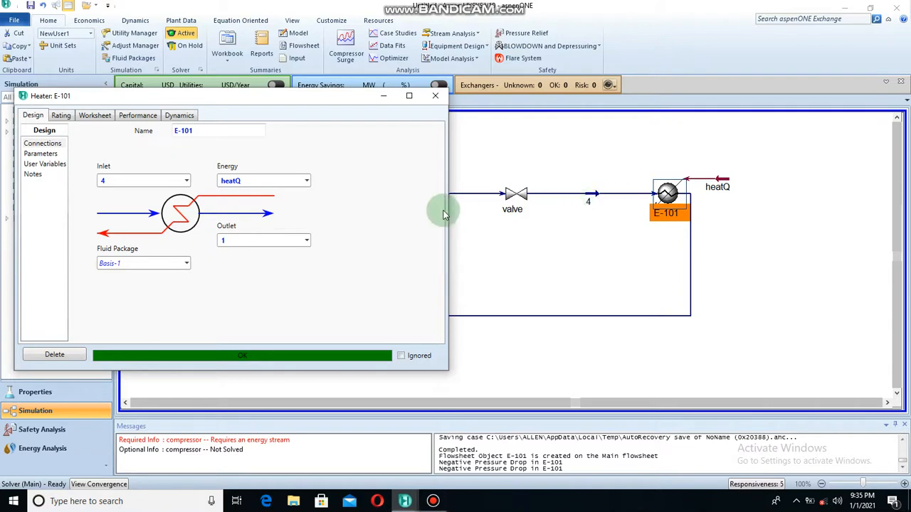
pyautogui.click(194, 130)
pyautogui.write('heater')
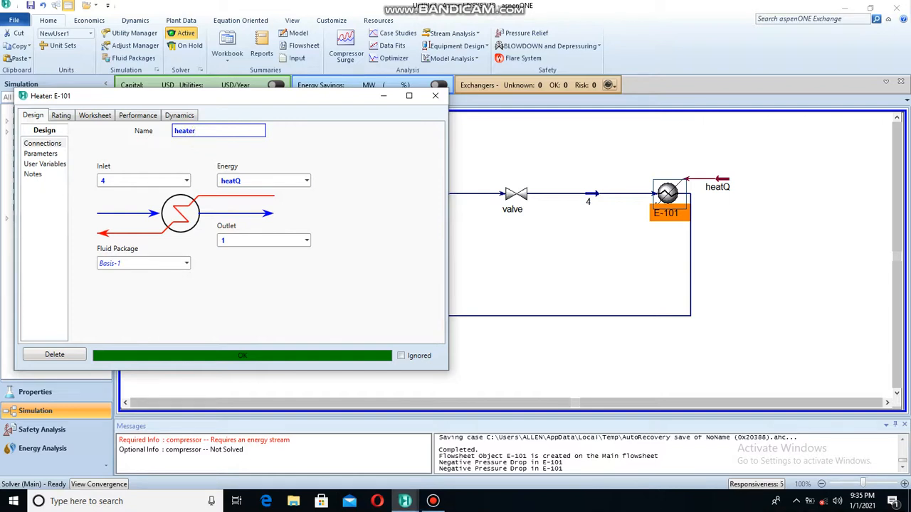
pyautogui.press('Return')
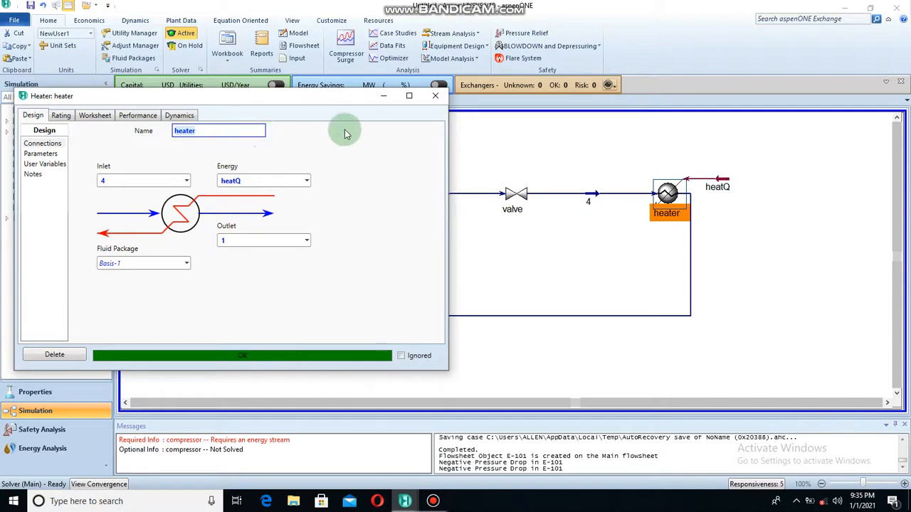
pyautogui.click(436, 96)
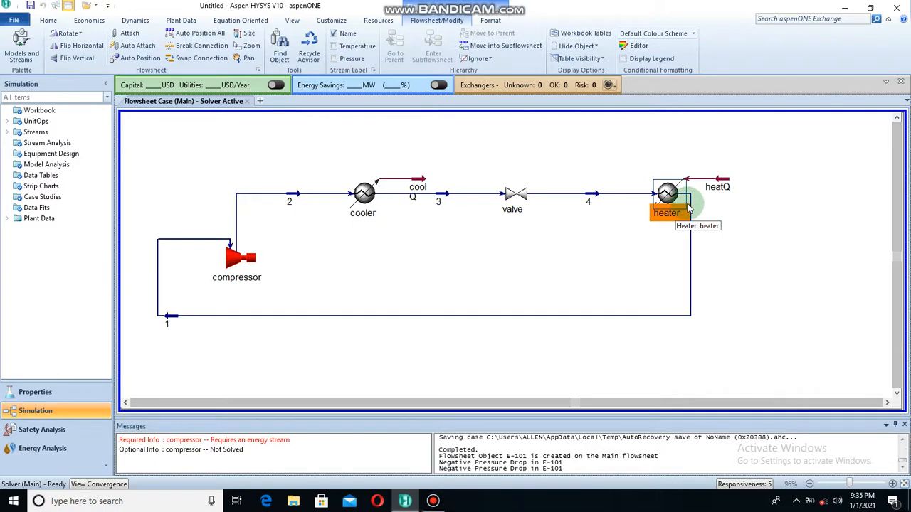
# Review the conditions of heater outlet stream 1, then close its property window
pyautogui.click(176, 321)
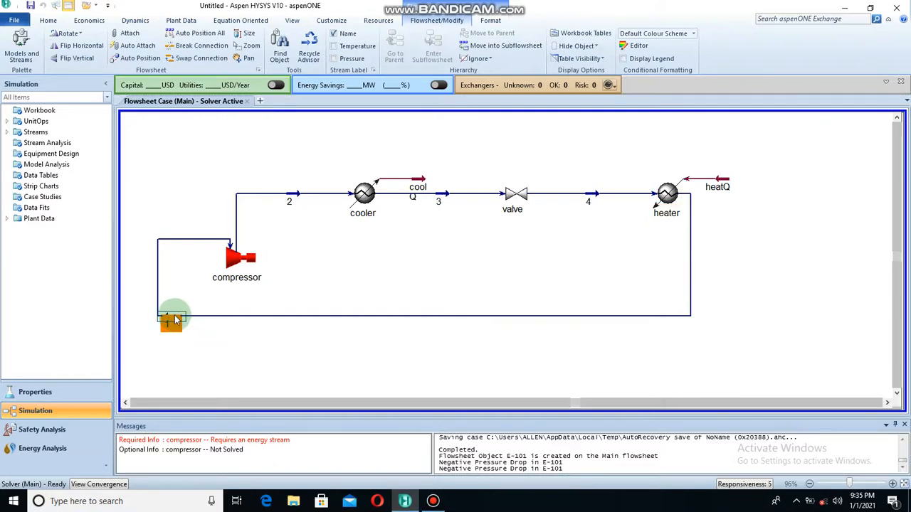
pyautogui.doubleClick(174, 320)
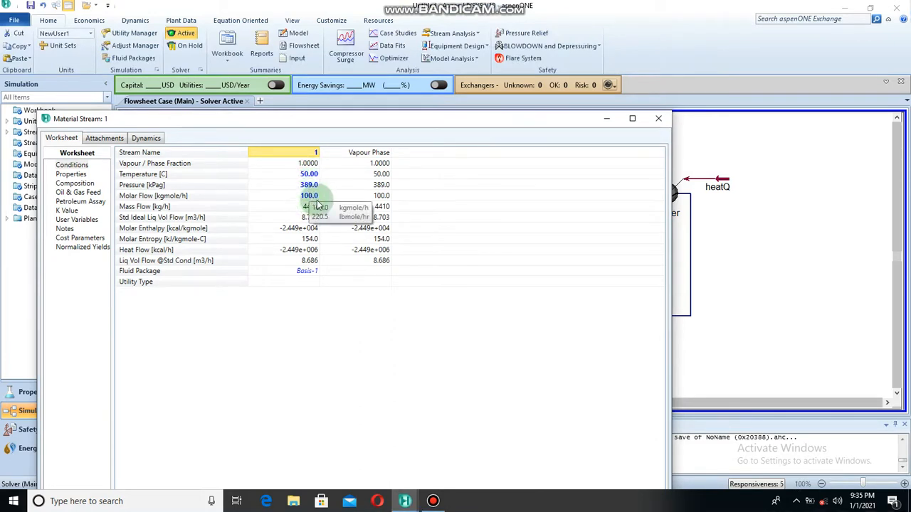
pyautogui.click(659, 121)
pyautogui.click(667, 312)
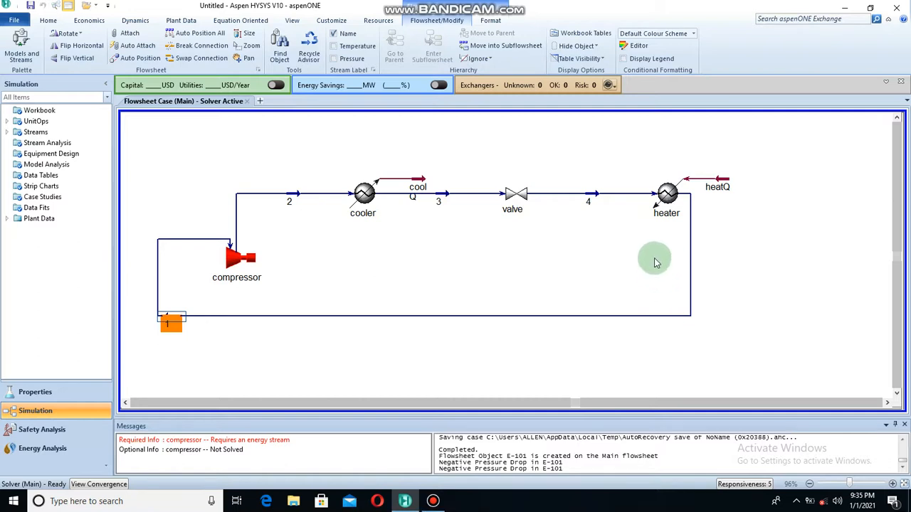
# Disconnect stream 4 from the heater by clearing the heater's inlet, then close its window
pyautogui.doubleClick(666, 200)
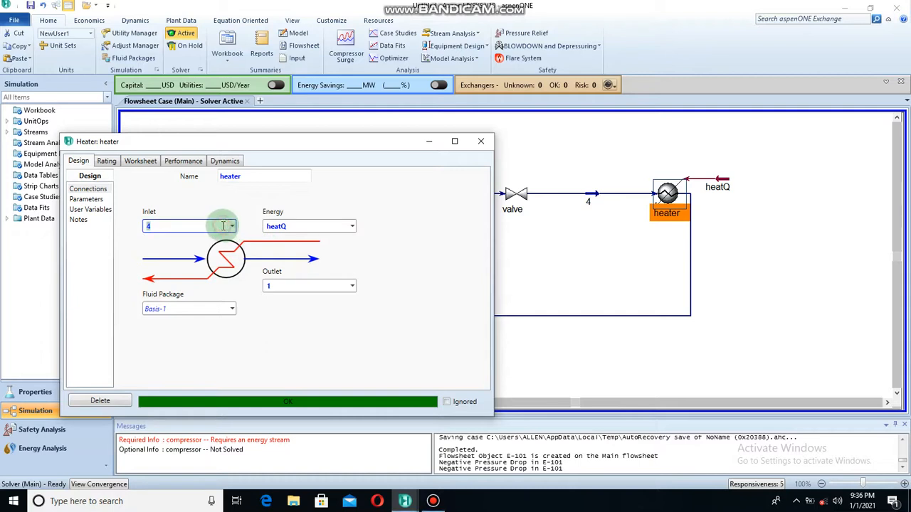
pyautogui.press('Return')
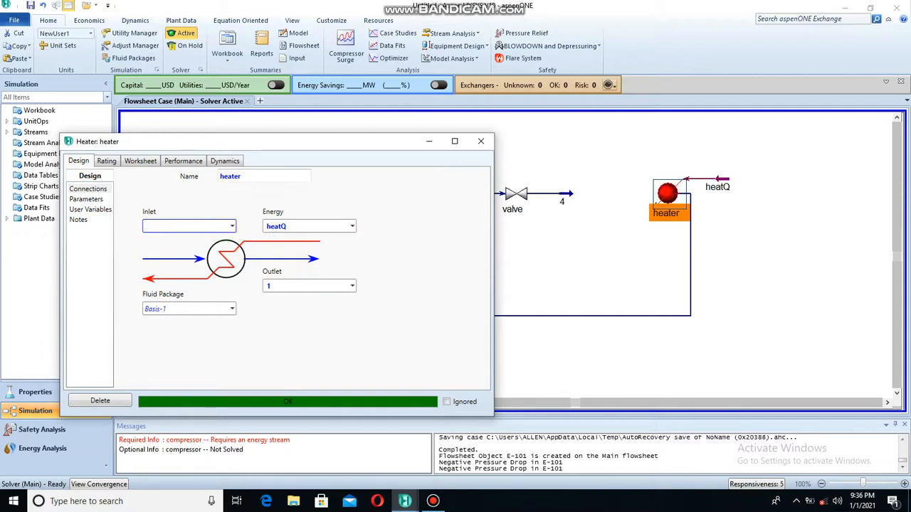
pyautogui.click(481, 141)
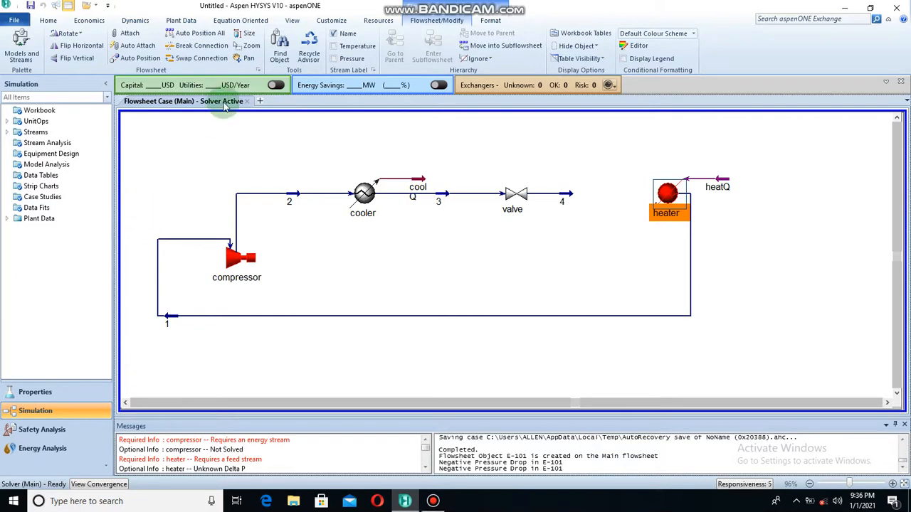
# Show the Model Palette and add three material streams: two between the valve and heater, above and below stream 4's level, and one above heatQ
pyautogui.click(292, 23)
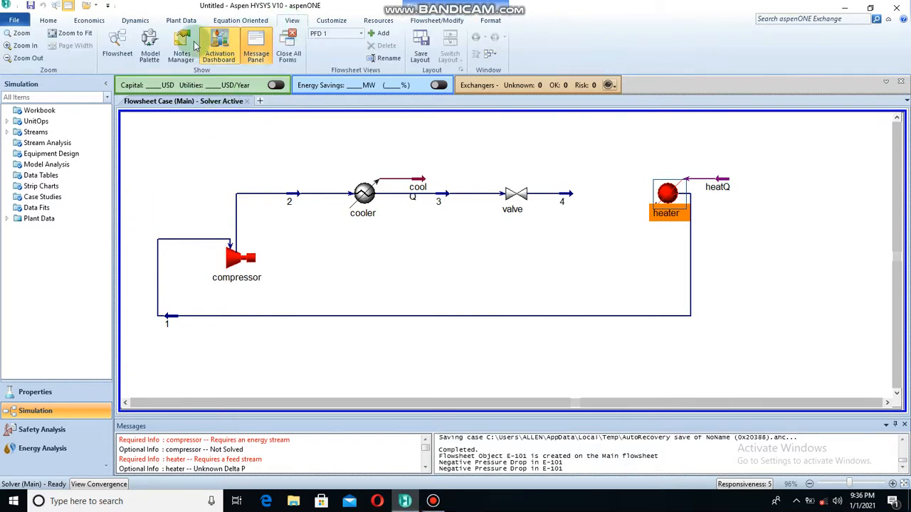
pyautogui.click(151, 52)
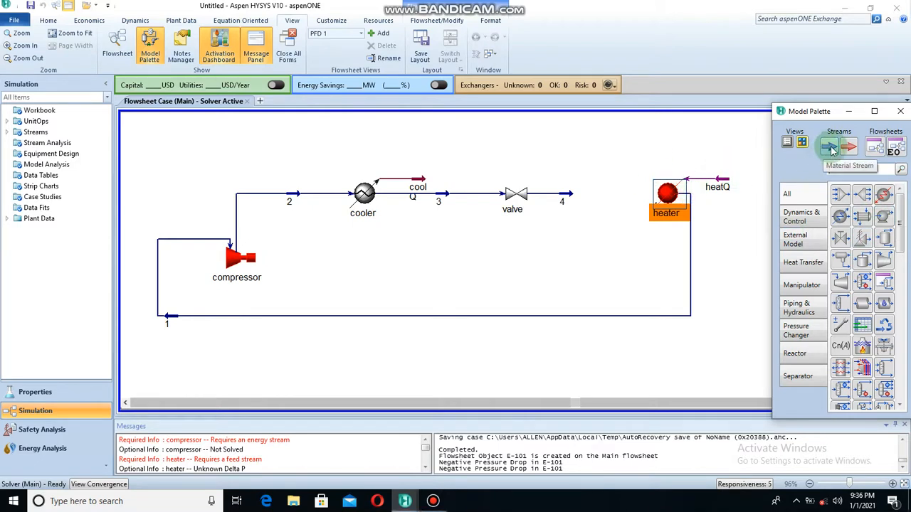
pyautogui.moveTo(833, 151); pyautogui.dragTo(610, 161)
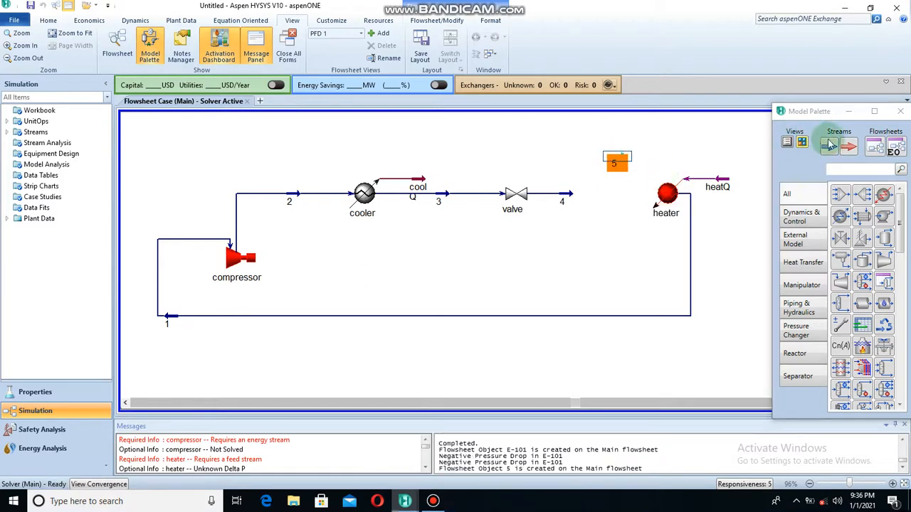
pyautogui.moveTo(829, 147); pyautogui.dragTo(596, 250)
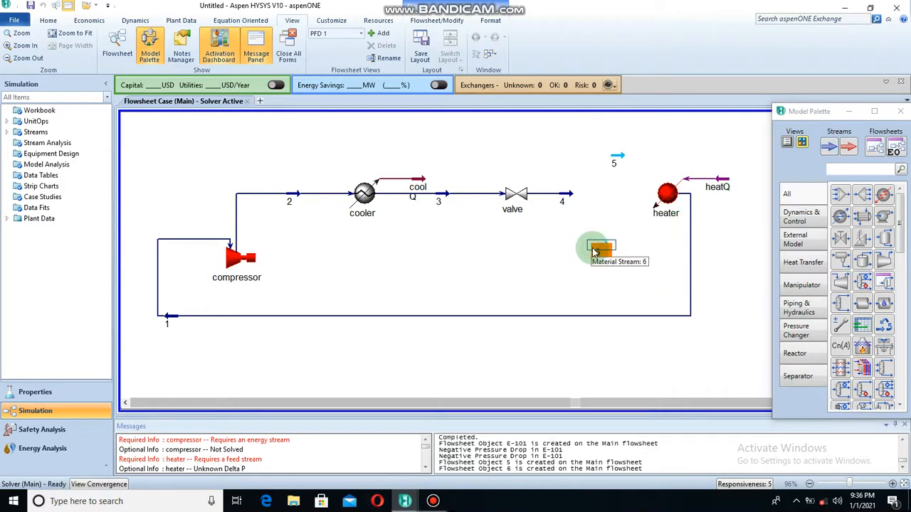
pyautogui.moveTo(830, 151); pyautogui.dragTo(703, 153)
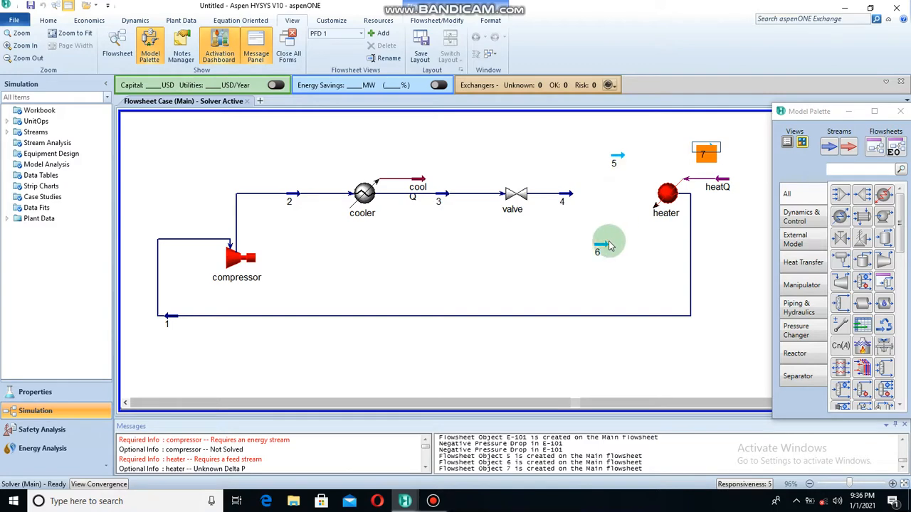
# Set material stream 6 to a temperature of 50 C, a pressure of 300 kPag and a molar flow of 100 kgmole/h
pyautogui.doubleClick(599, 245)
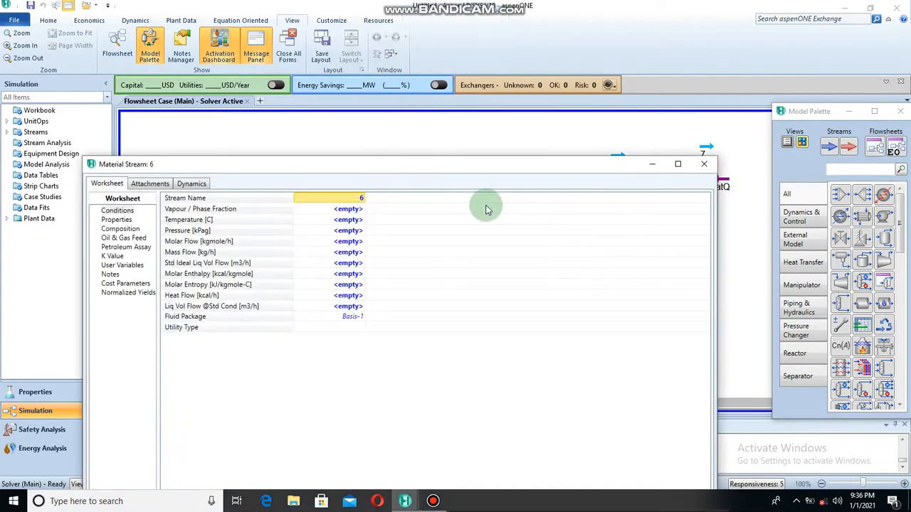
pyautogui.click(349, 220)
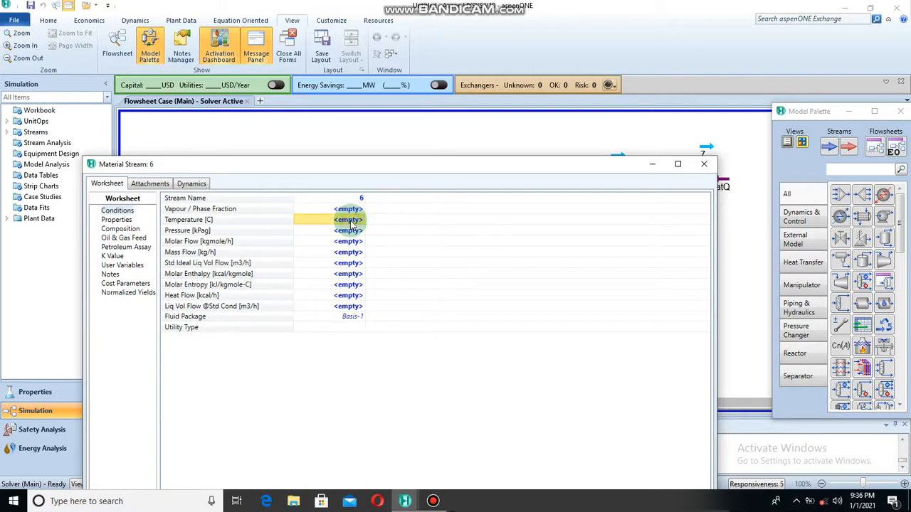
pyautogui.write('50')
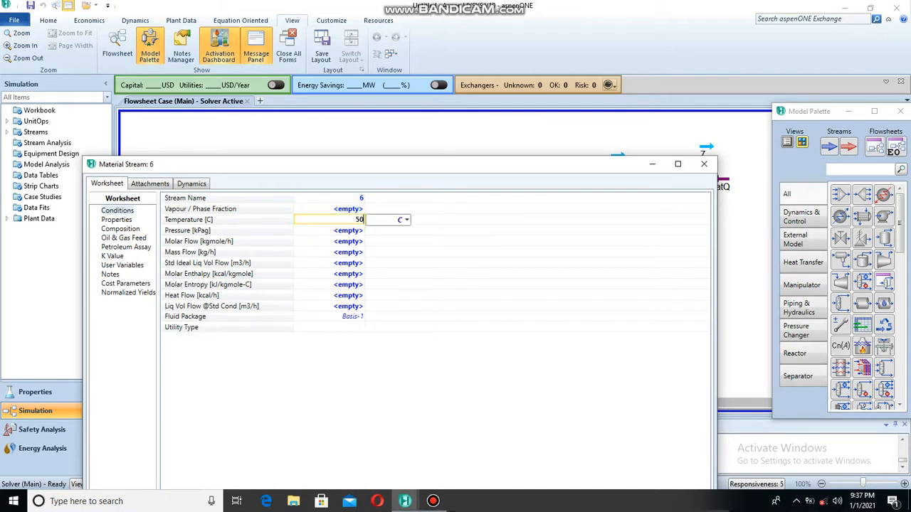
pyautogui.press('Return')
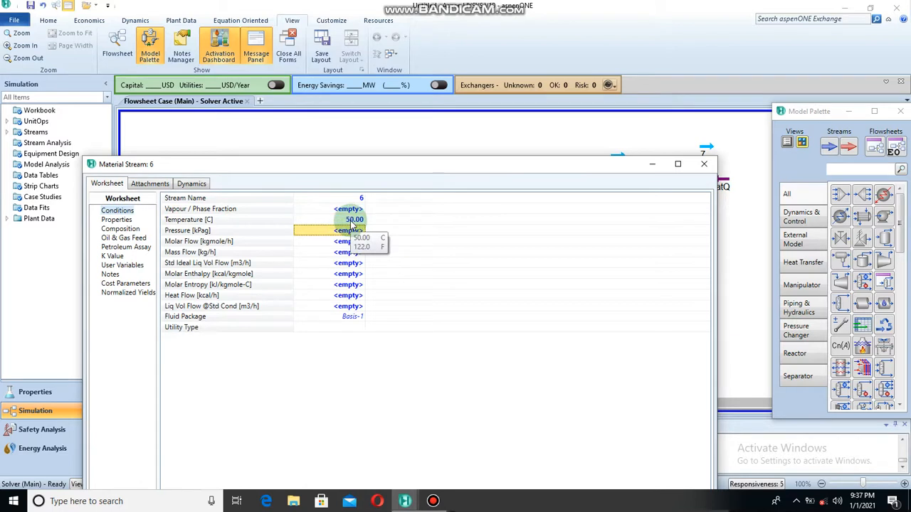
pyautogui.write('300')
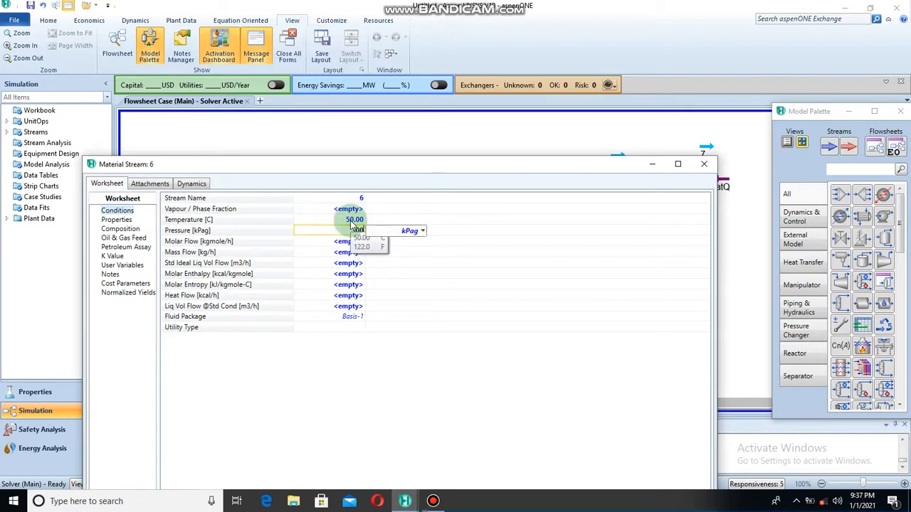
pyautogui.press('Return')
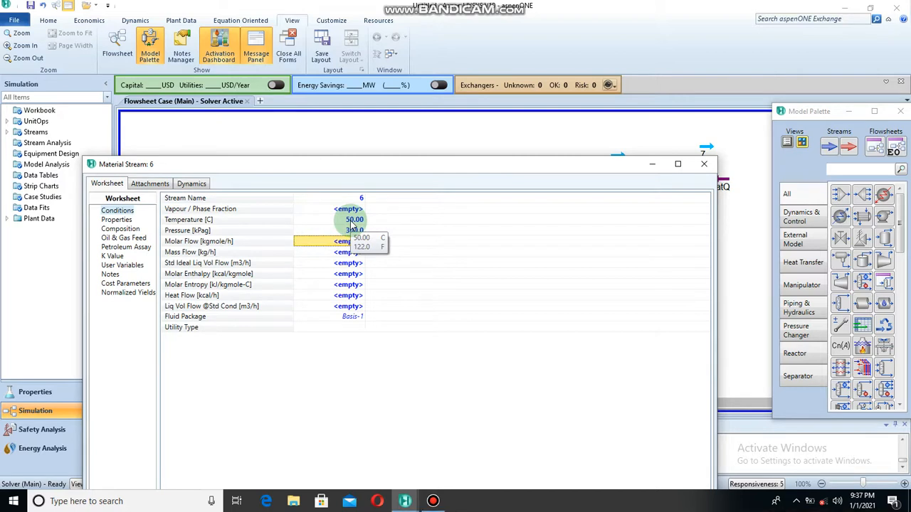
pyautogui.write('100')
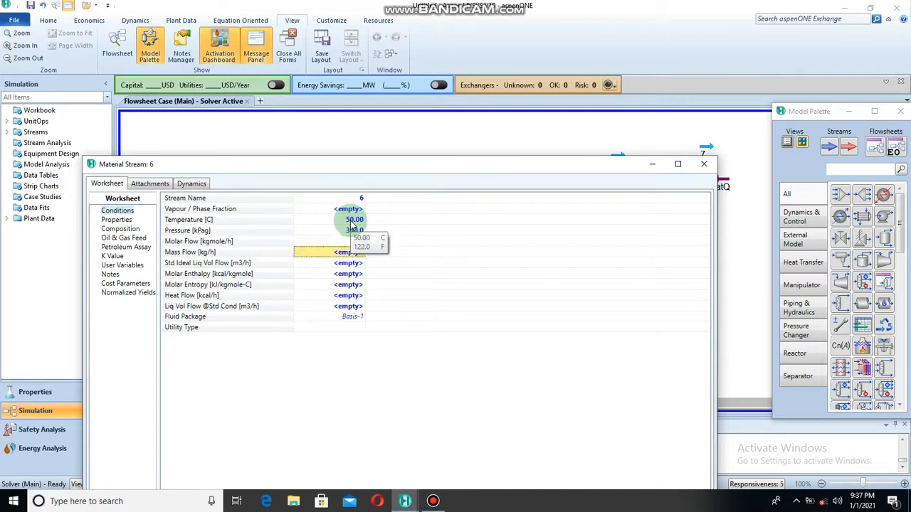
pyautogui.press('Return')
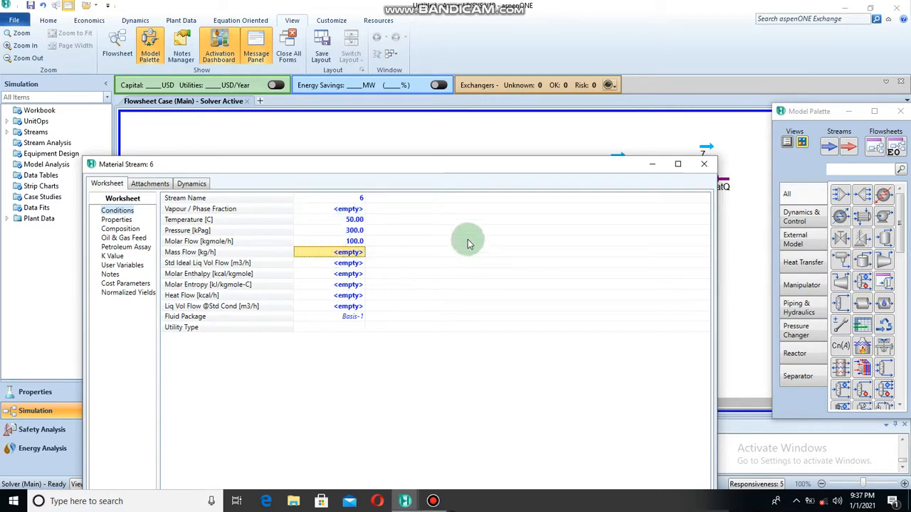
# Set the propane mole fraction of stream 6 to 1, accept the composition and close the stream window
pyautogui.click(121, 228)
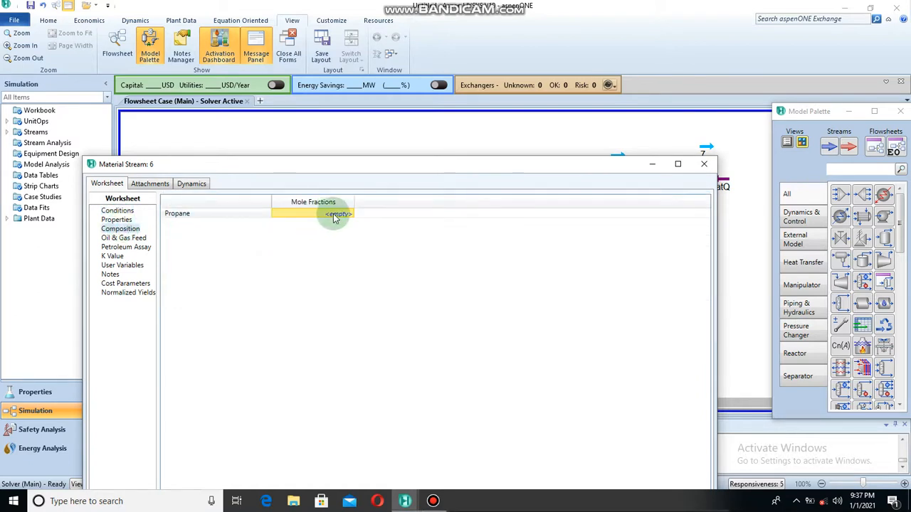
pyautogui.write('1')
pyautogui.press('Return')
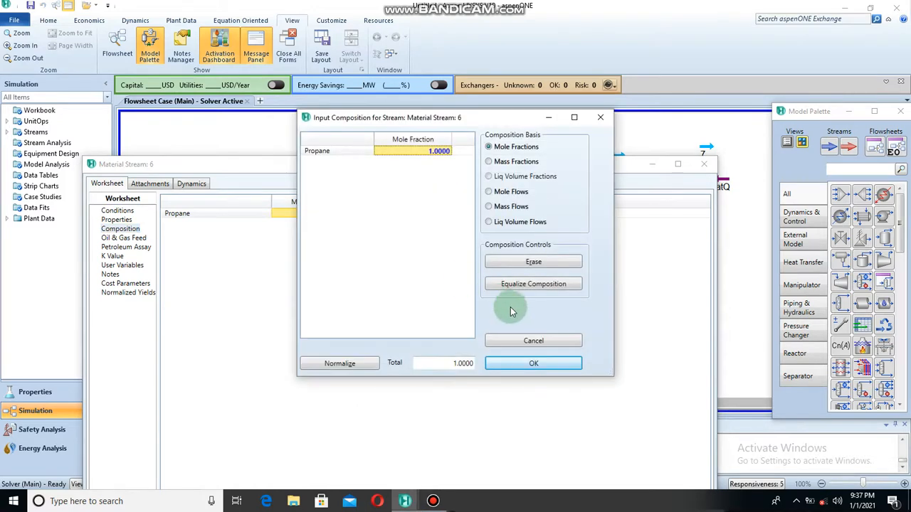
pyautogui.click(545, 364)
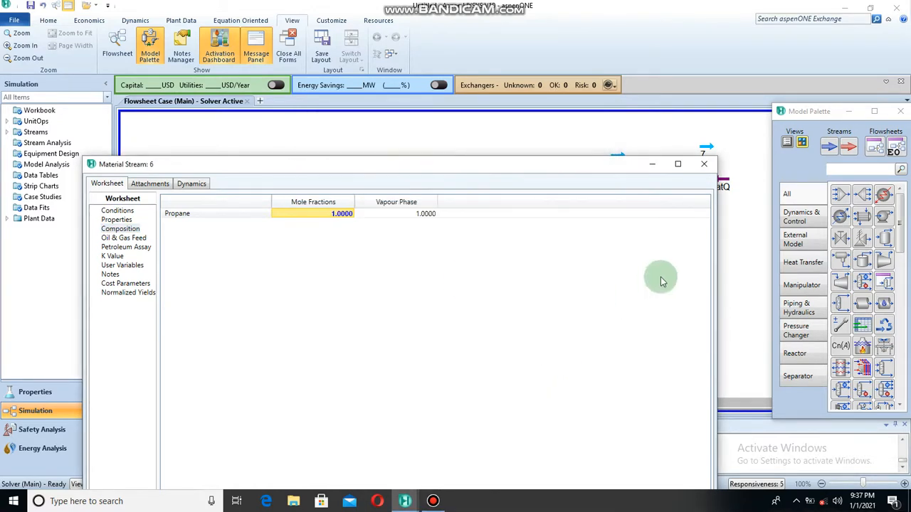
pyautogui.click(703, 166)
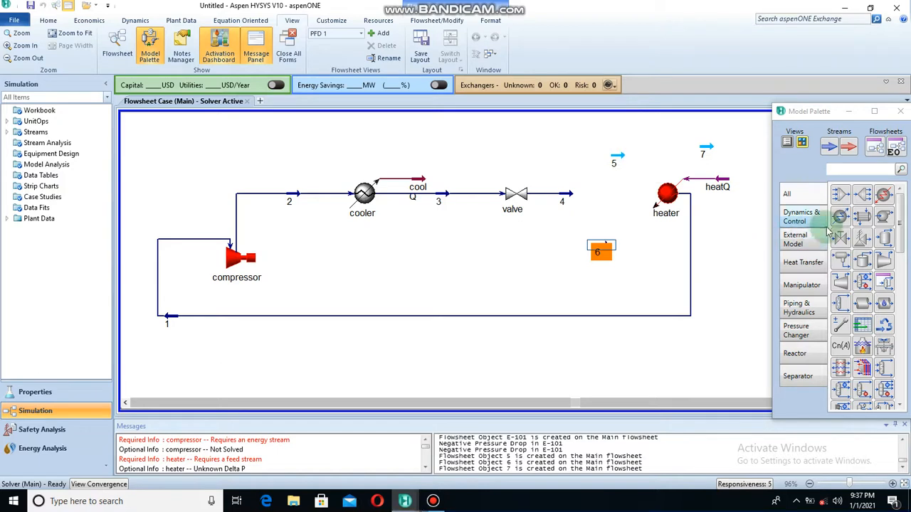
# Add a heat exchanger between stream 4 and the heater, with stream 4 as tube side inlet and stream 5 as tube side outlet
pyautogui.moveTo(863, 215)
pyautogui.mouseDown()
pyautogui.moveTo(875, 215)
pyautogui.moveTo(602, 217)
pyautogui.mouseUp()
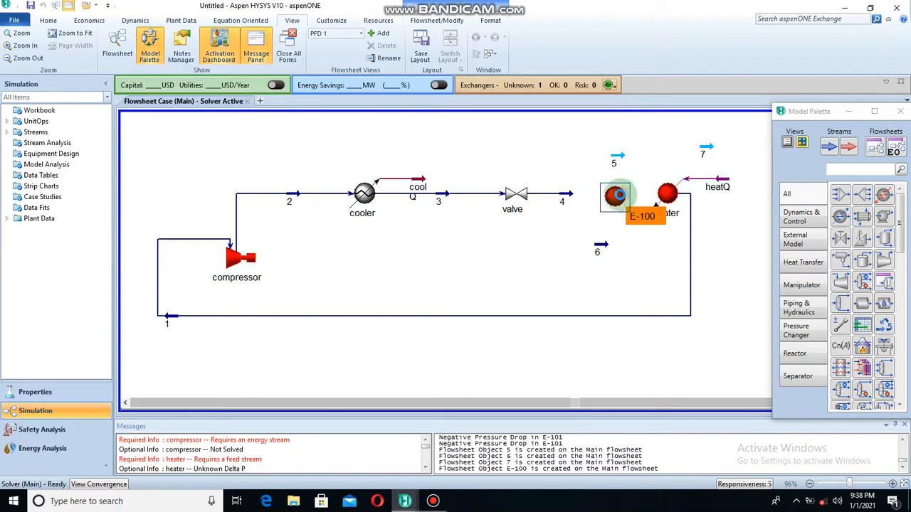
pyautogui.doubleClick(615, 196)
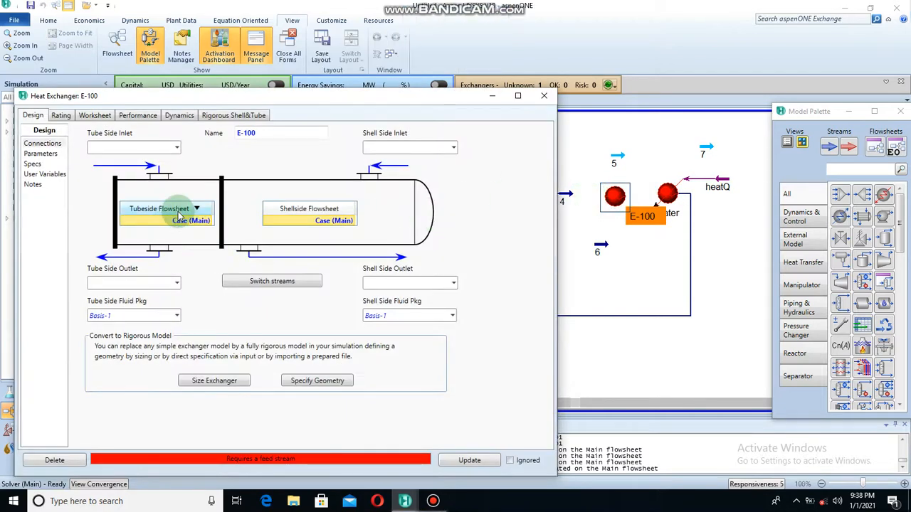
pyautogui.click(177, 147)
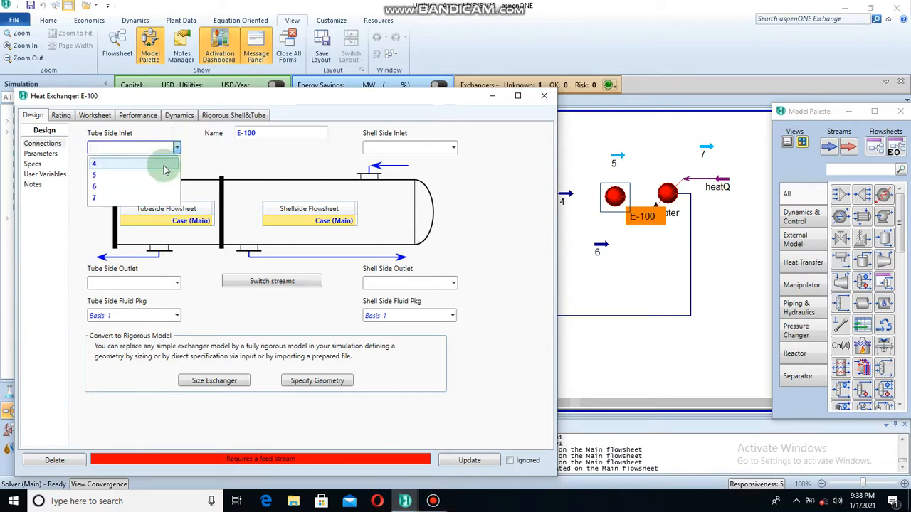
pyautogui.click(163, 169)
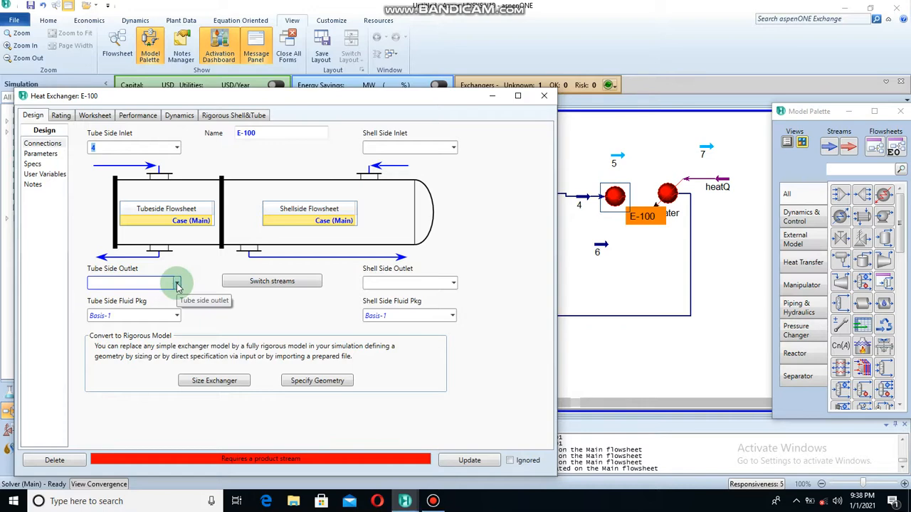
pyautogui.click(178, 284)
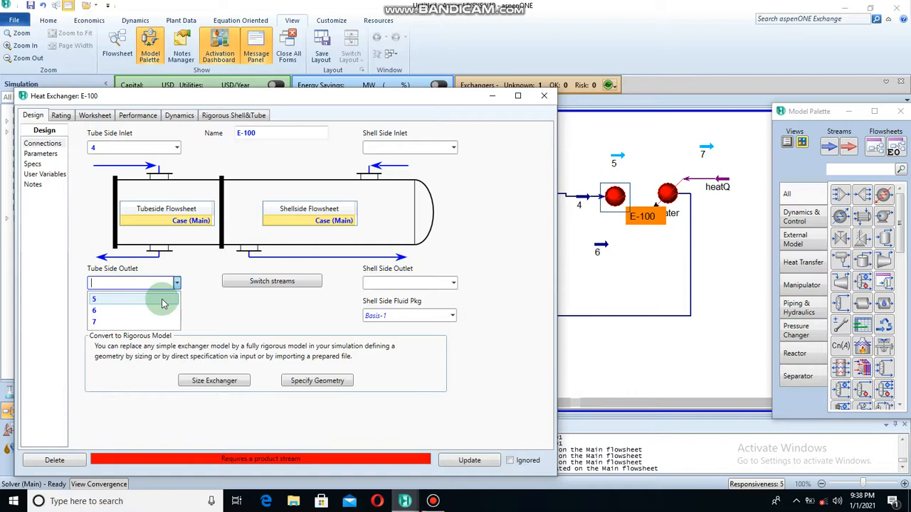
pyautogui.click(162, 304)
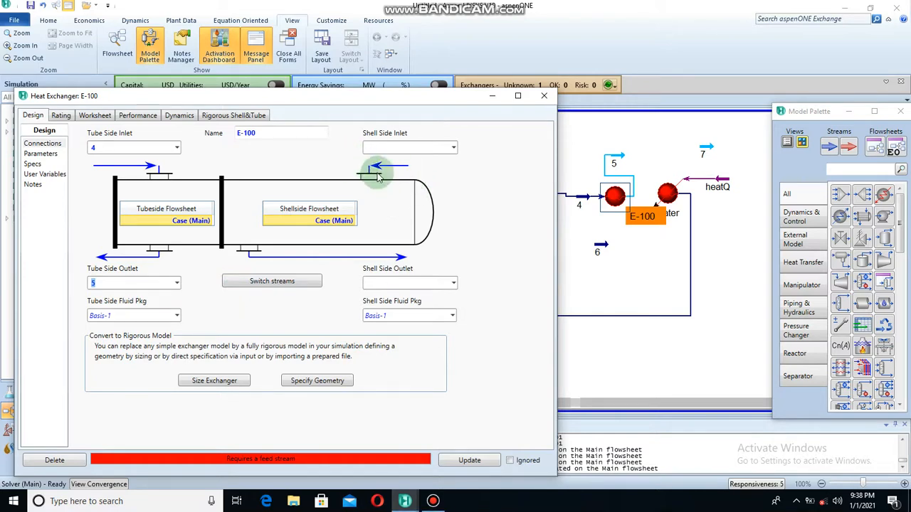
# Connect stream 6 as the heat exchanger's shell side inlet and stream 7 as its shell side outlet
pyautogui.click(453, 148)
pyautogui.click(431, 167)
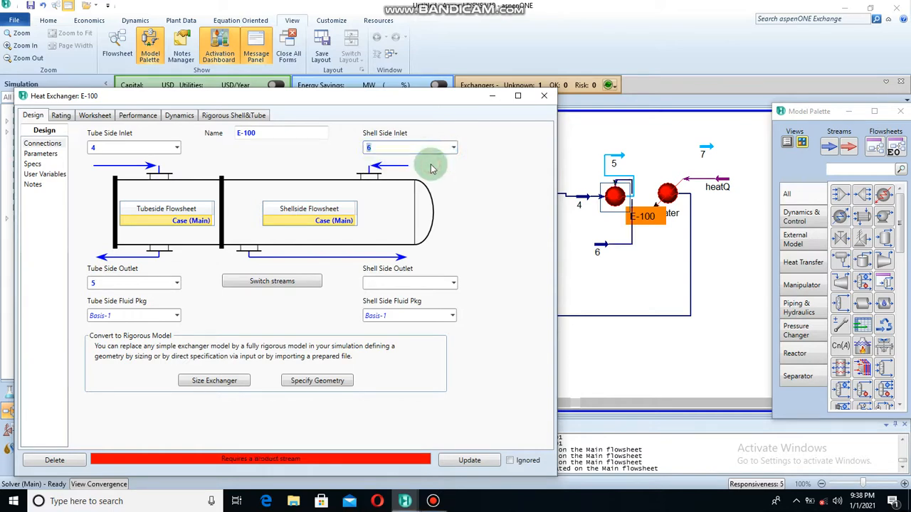
pyautogui.click(454, 284)
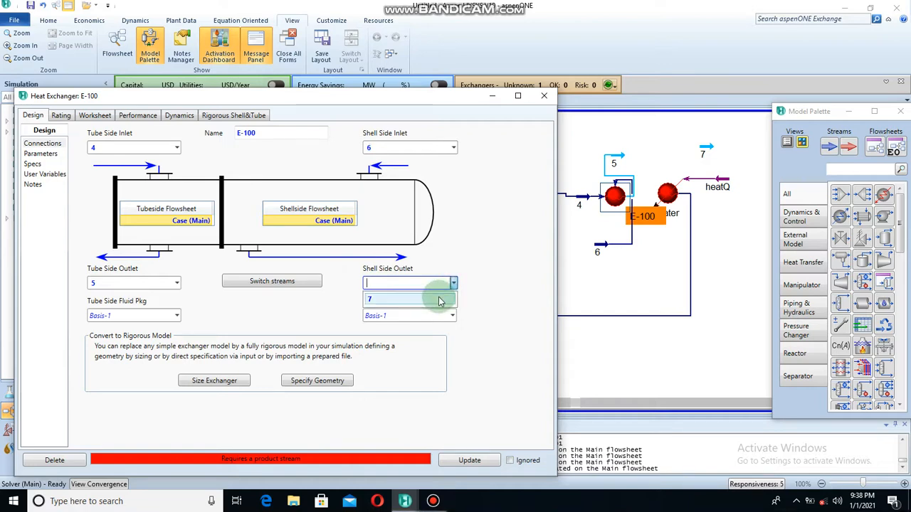
pyautogui.click(439, 301)
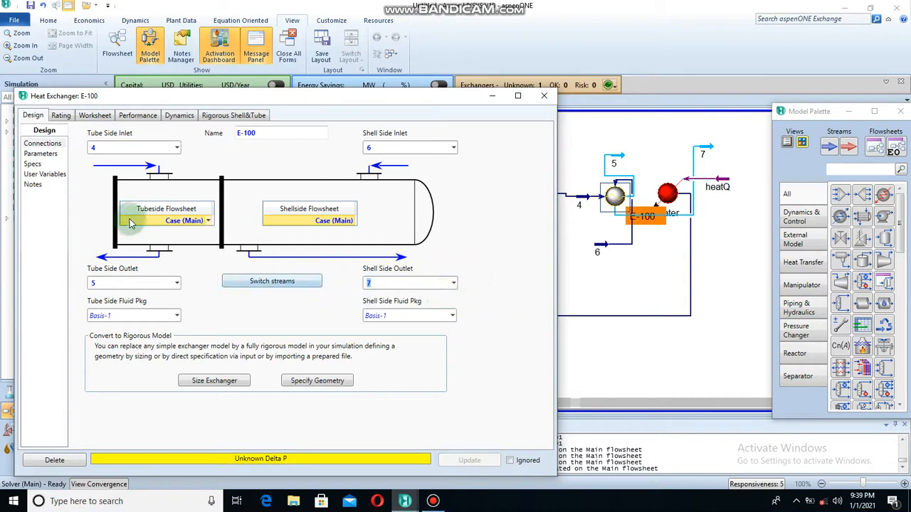
# Set the heat exchanger's specified pressure drops to 10 kPa on the tube side and 50 kPa on the shell side
pyautogui.click(50, 154)
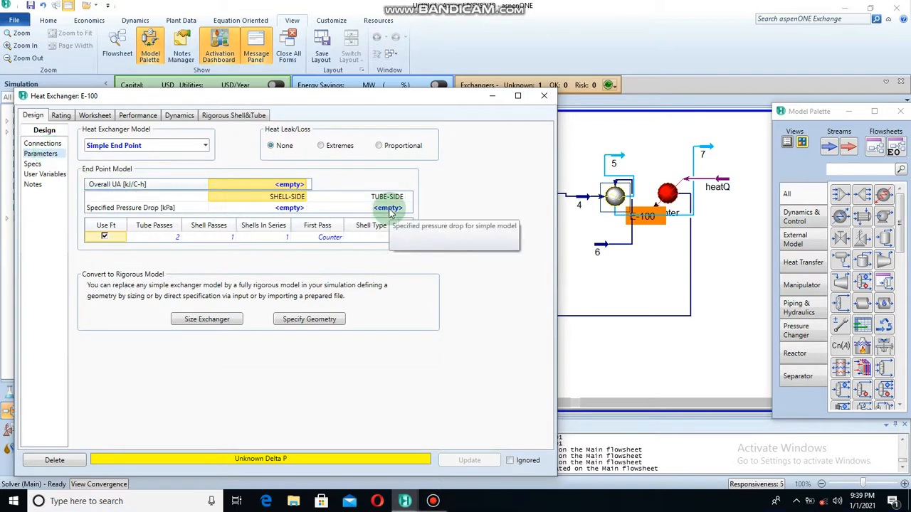
pyautogui.click(388, 208)
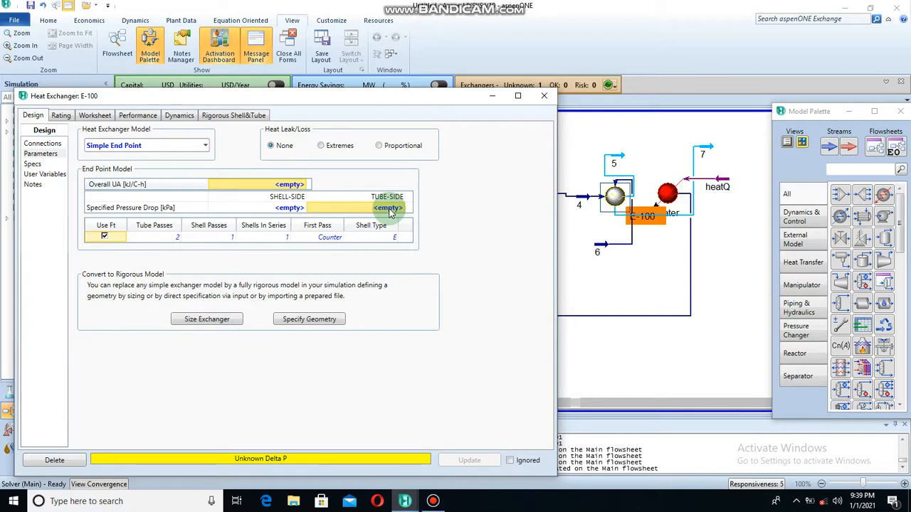
pyautogui.write('10')
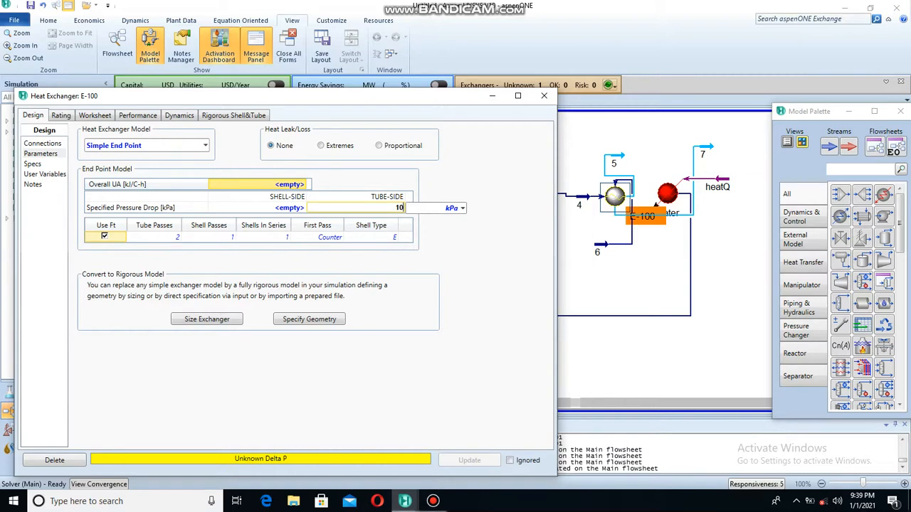
pyautogui.press('Return')
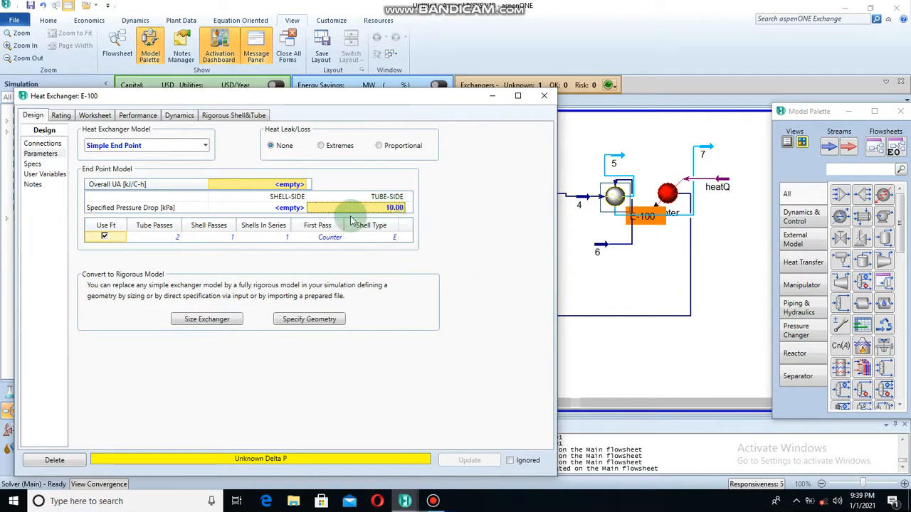
pyautogui.click(290, 208)
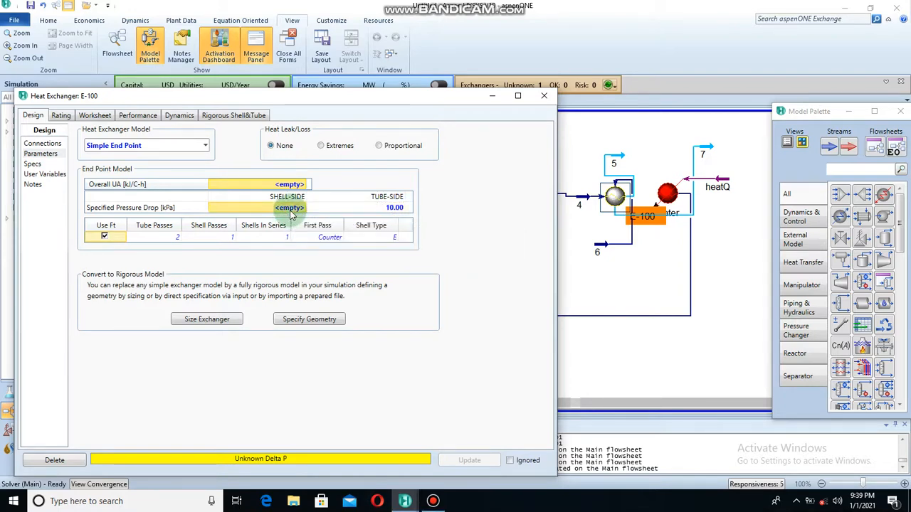
pyautogui.write('50')
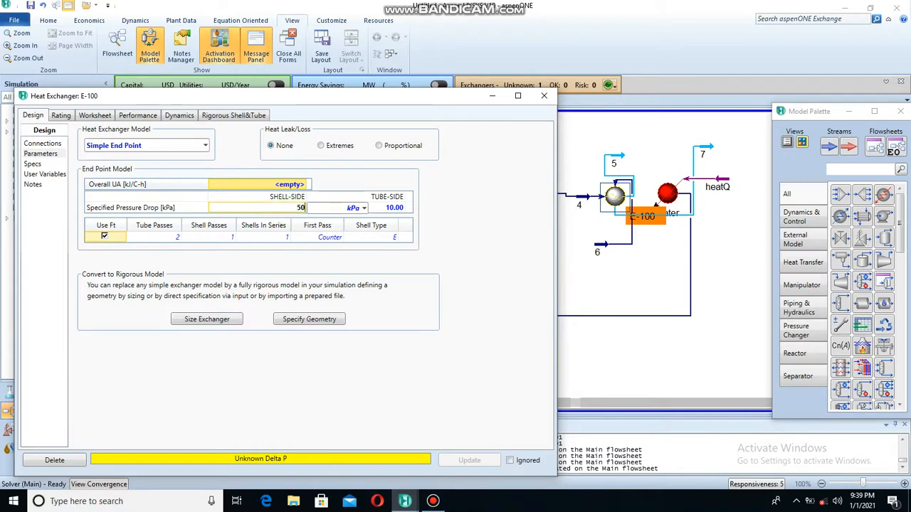
pyautogui.press('Return')
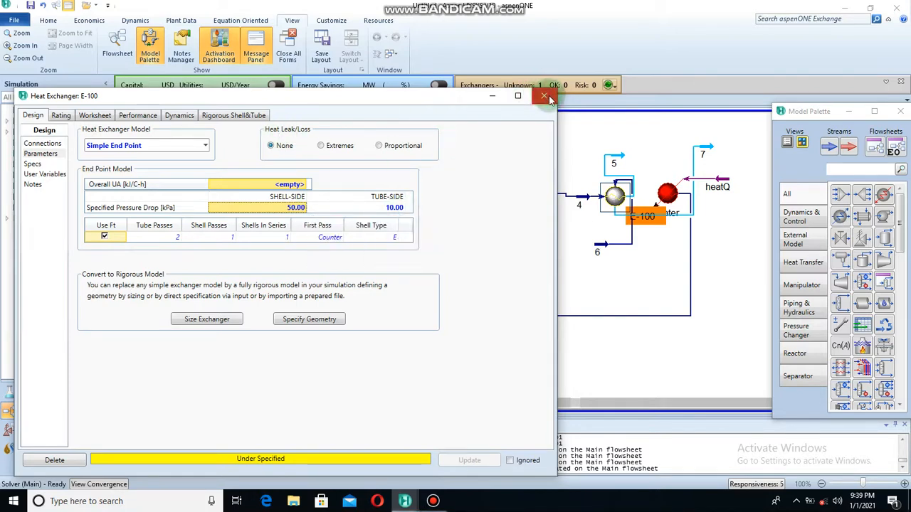
# Set the vapour fraction of stream 7 to 0 in the heat exchanger's worksheet and close the exchanger window
pyautogui.click(102, 119)
pyautogui.click(226, 221)
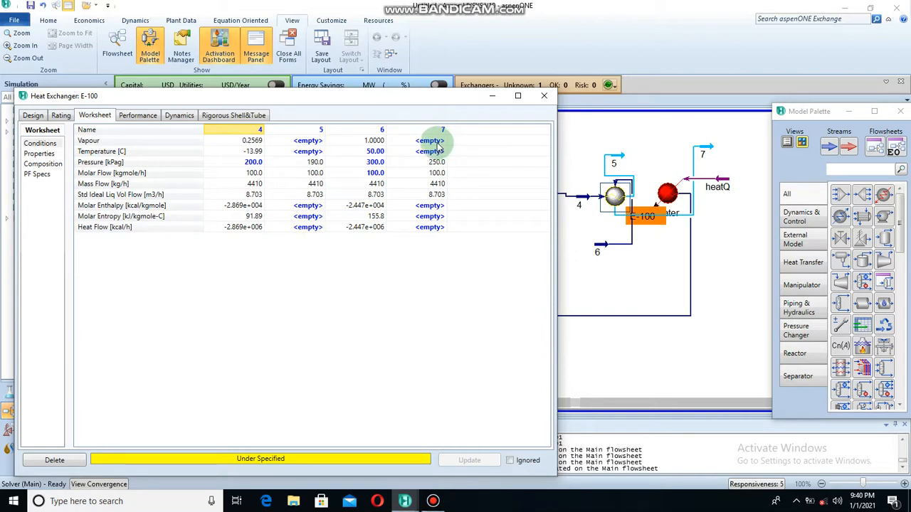
pyautogui.click(432, 141)
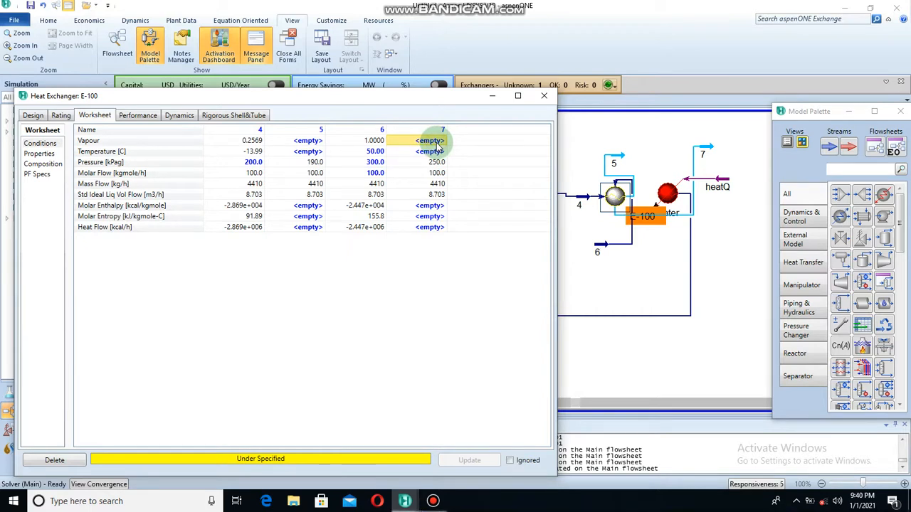
pyautogui.write('0')
pyautogui.press('Return')
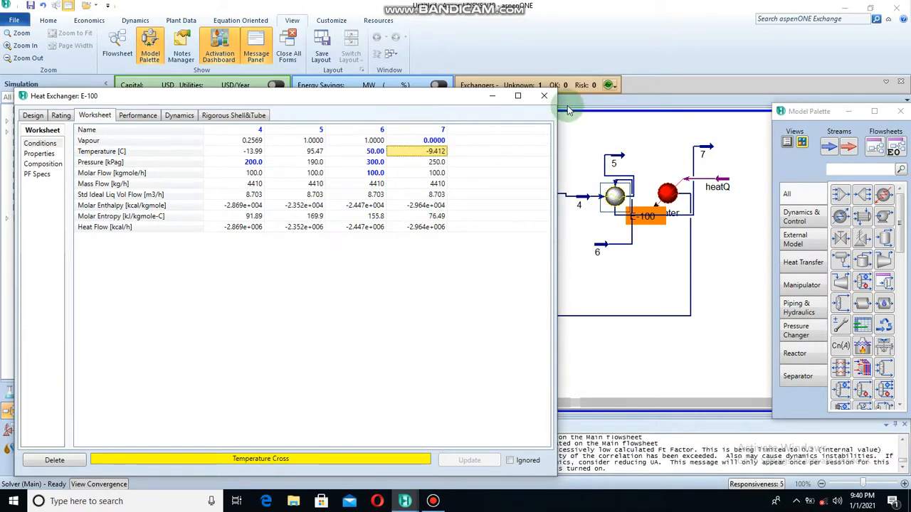
pyautogui.click(544, 97)
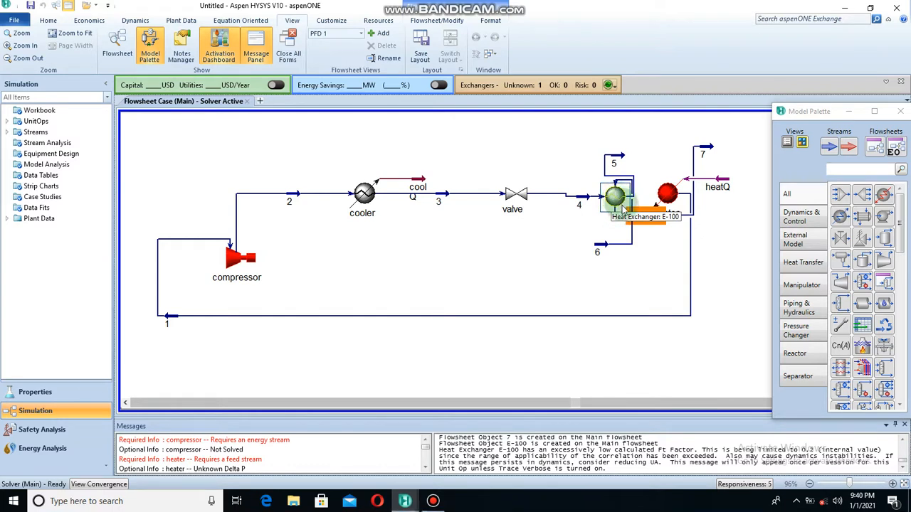
pyautogui.click(622, 235)
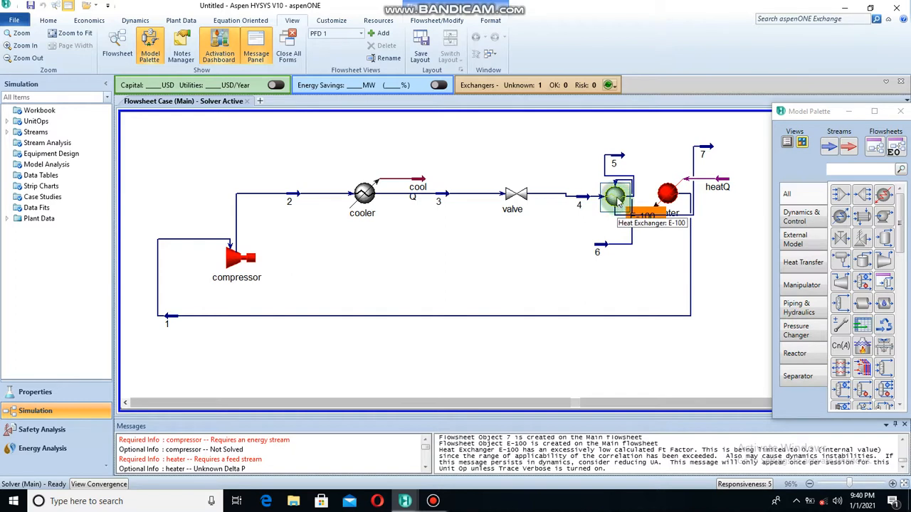
pyautogui.click(619, 207)
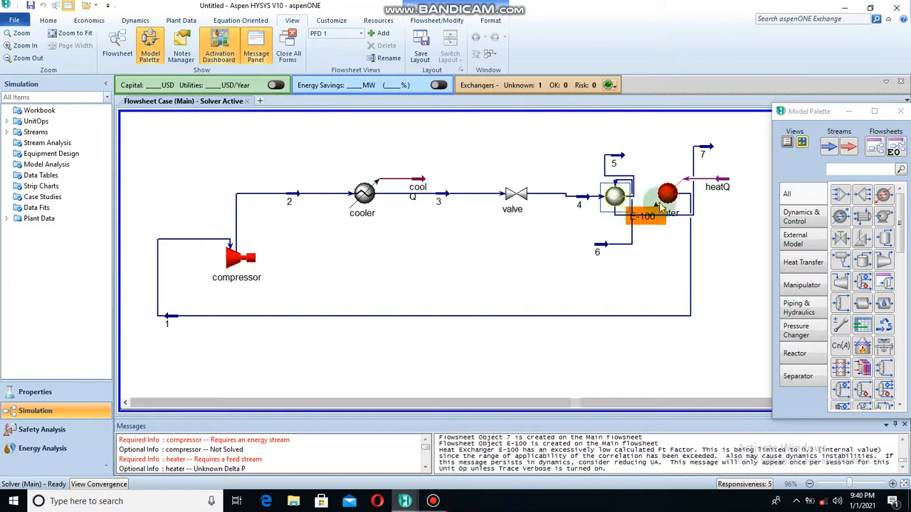
pyautogui.click(744, 194)
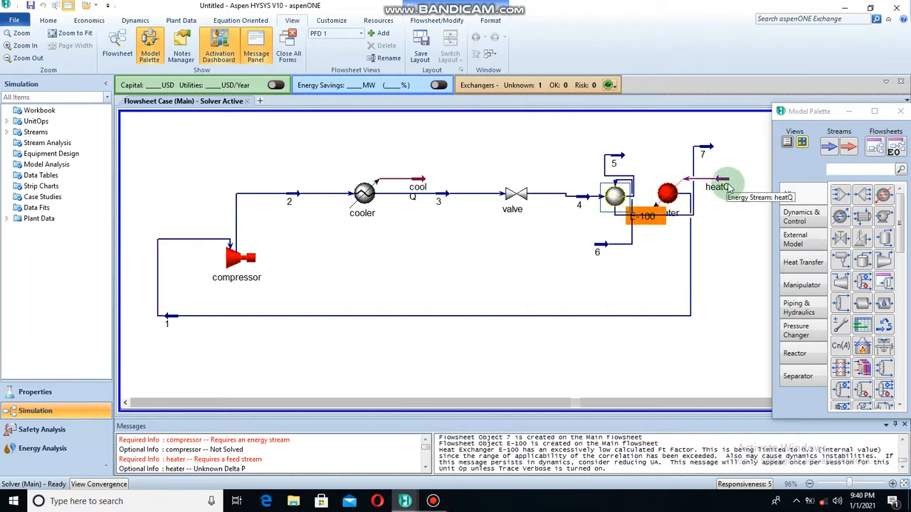
pyautogui.click(710, 187)
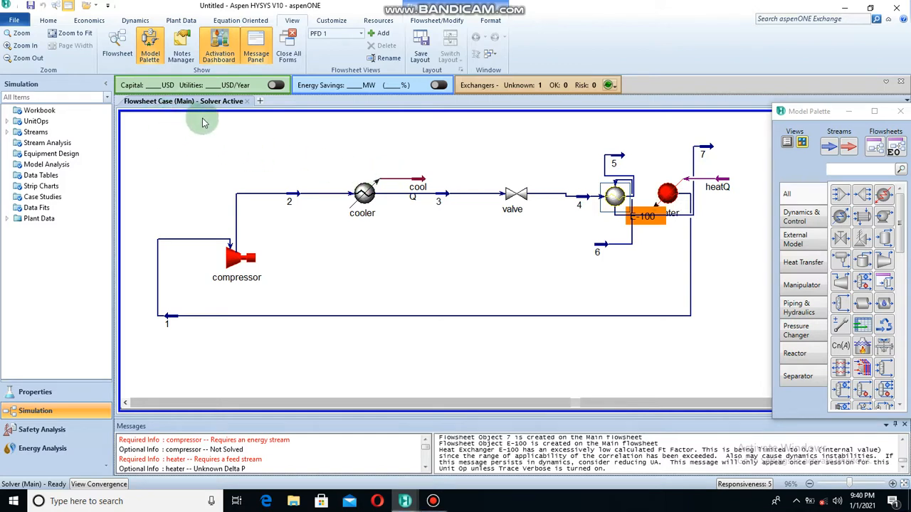
# Connect stream 5 as the heater's inlet and close the heater window
pyautogui.doubleClick(663, 198)
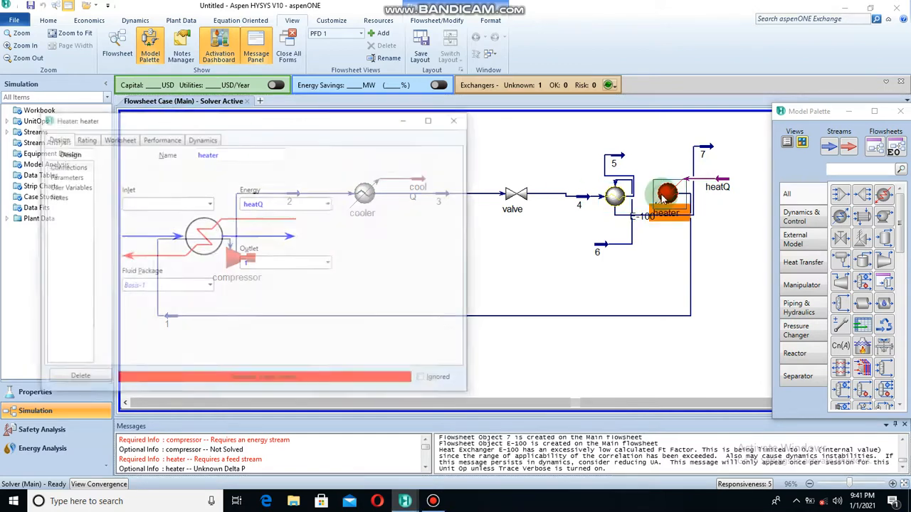
pyautogui.click(209, 207)
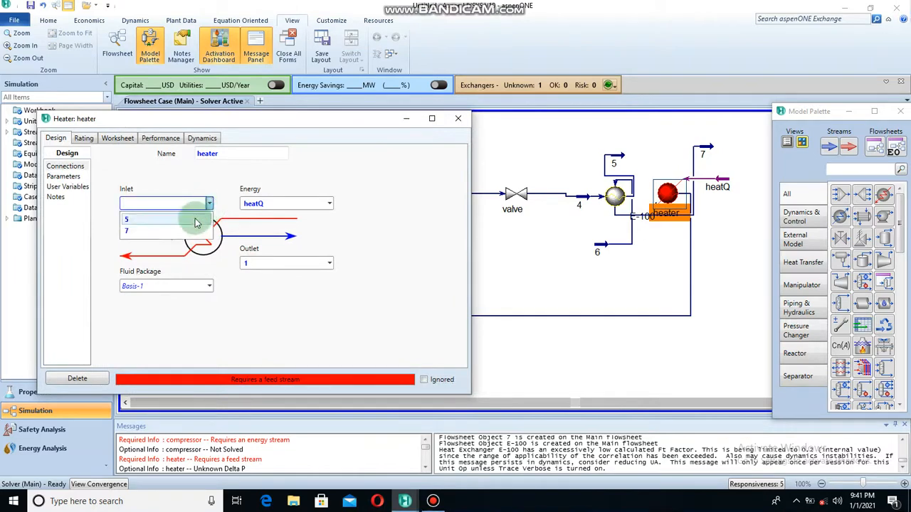
pyautogui.click(126, 219)
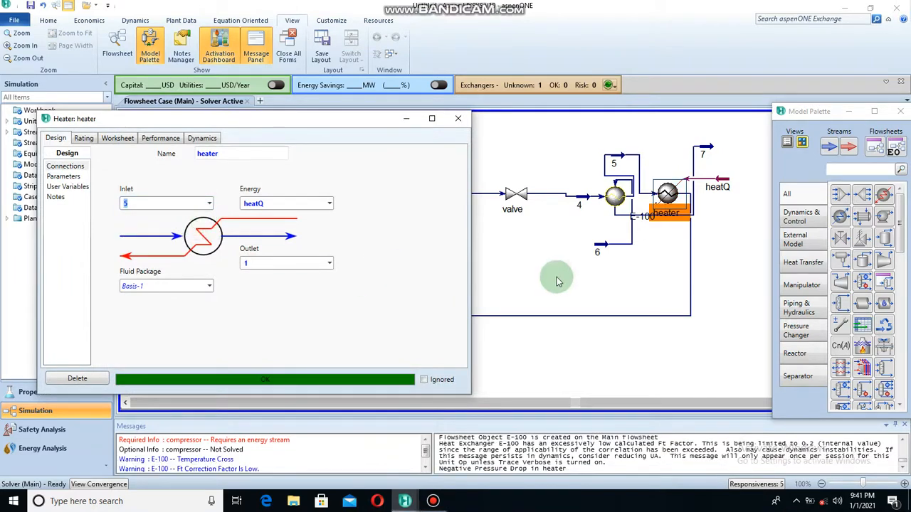
pyautogui.click(457, 119)
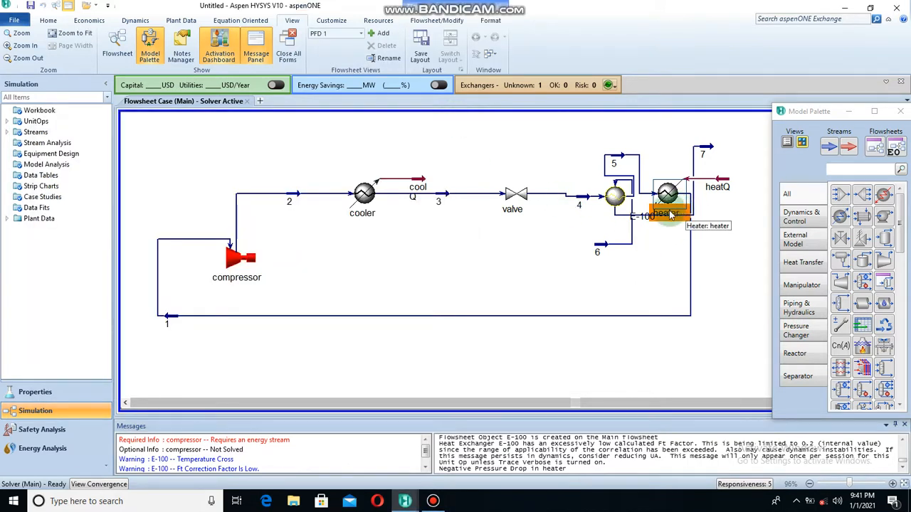
# Move the heater down to just above the stream 1 return line and rotate stream 5 to point downward
pyautogui.moveTo(667, 204); pyautogui.dragTo(668, 297)
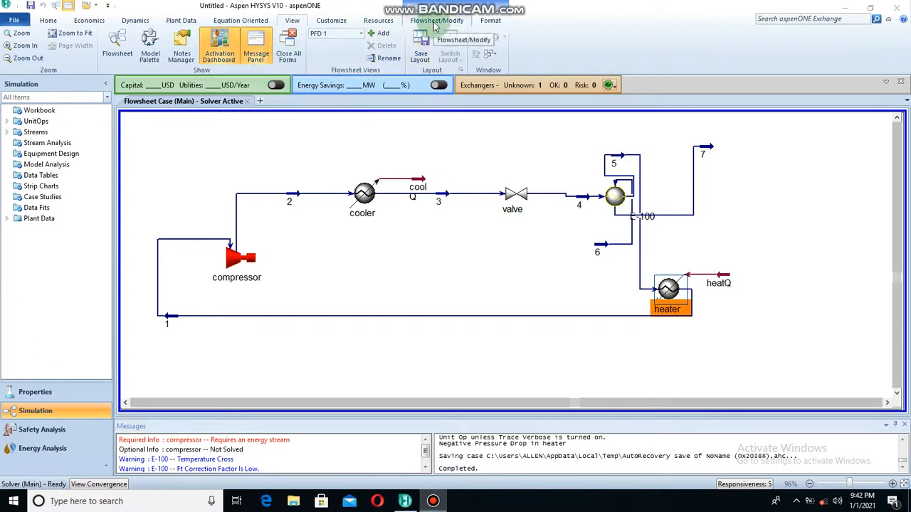
pyautogui.click(621, 162)
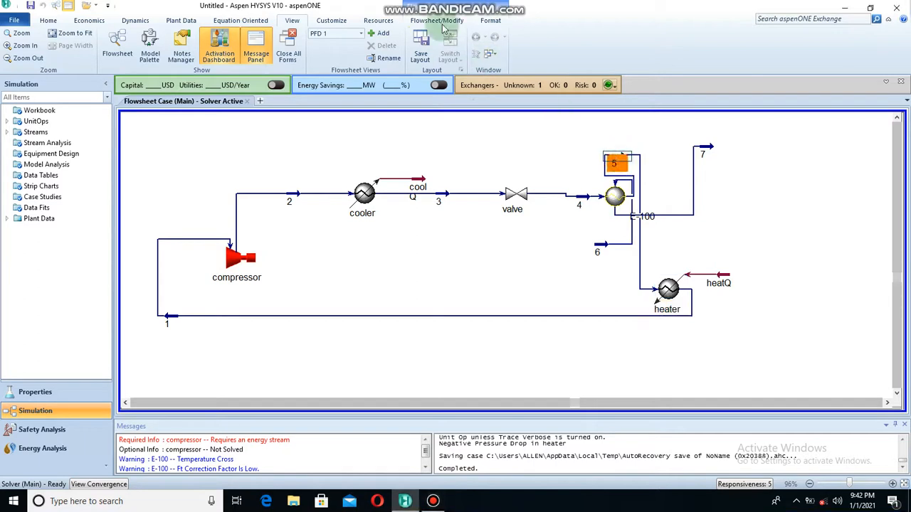
pyautogui.click(438, 22)
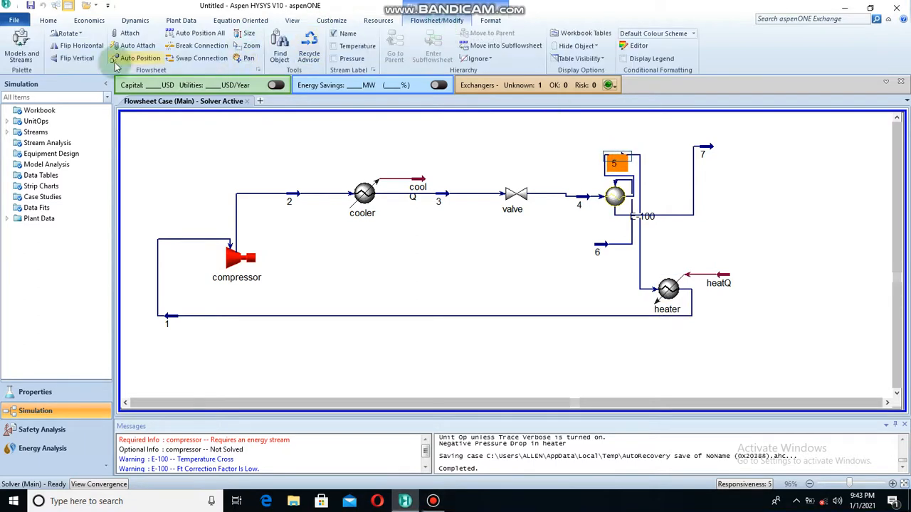
pyautogui.click(67, 35)
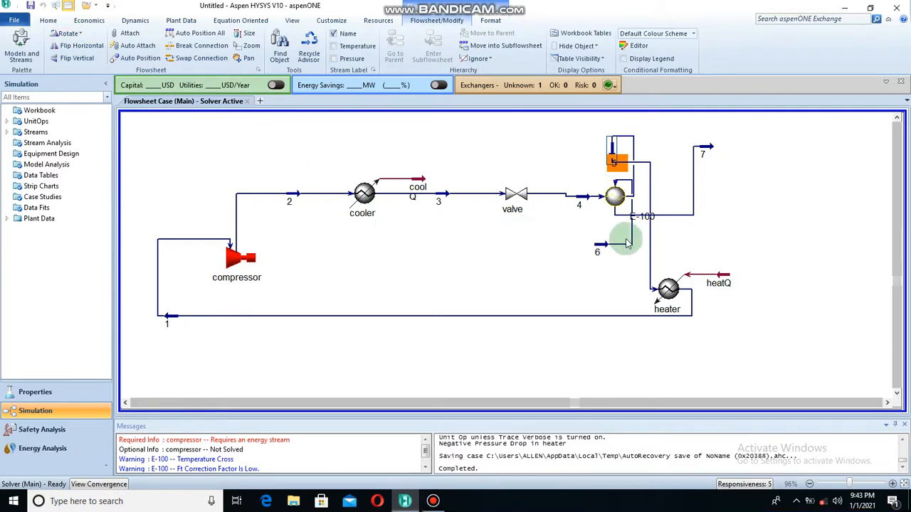
# Move the heater further right, beyond stream 7, and place stream 5 directly above it
pyautogui.moveTo(668, 284); pyautogui.dragTo(756, 262)
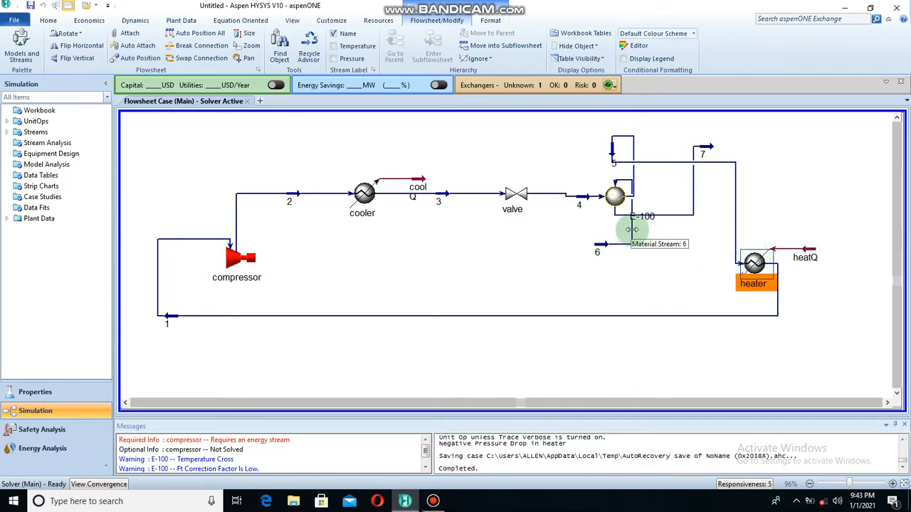
pyautogui.click(613, 151)
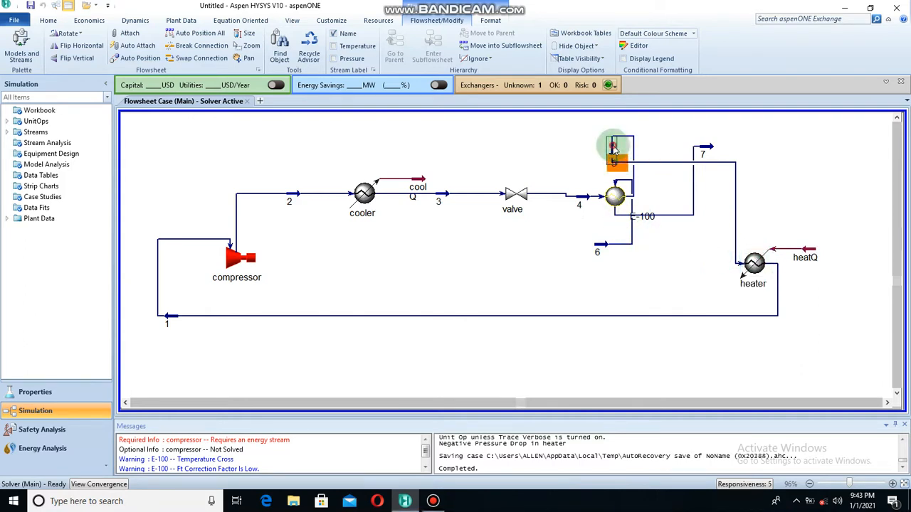
pyautogui.moveTo(727, 231); pyautogui.dragTo(750, 210)
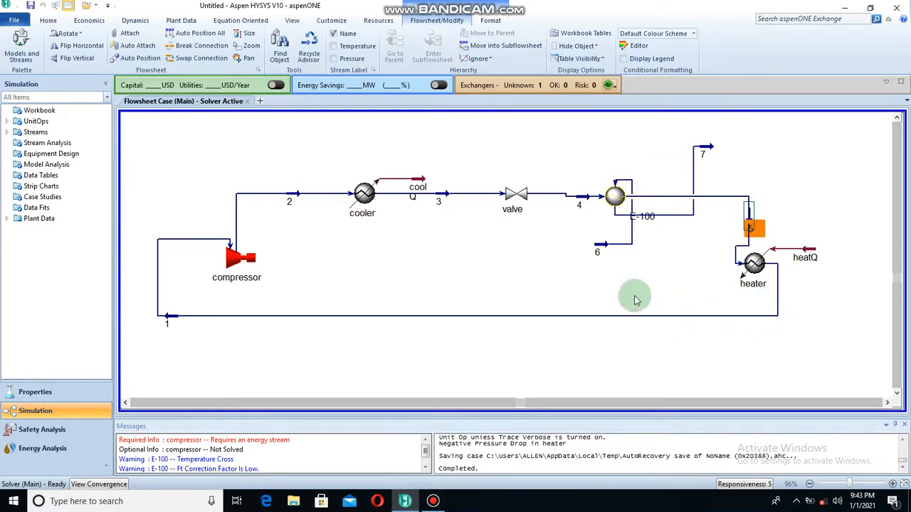
# Rotate stream 6 to point downward and place it directly above heat exchanger E-100
pyautogui.click(600, 249)
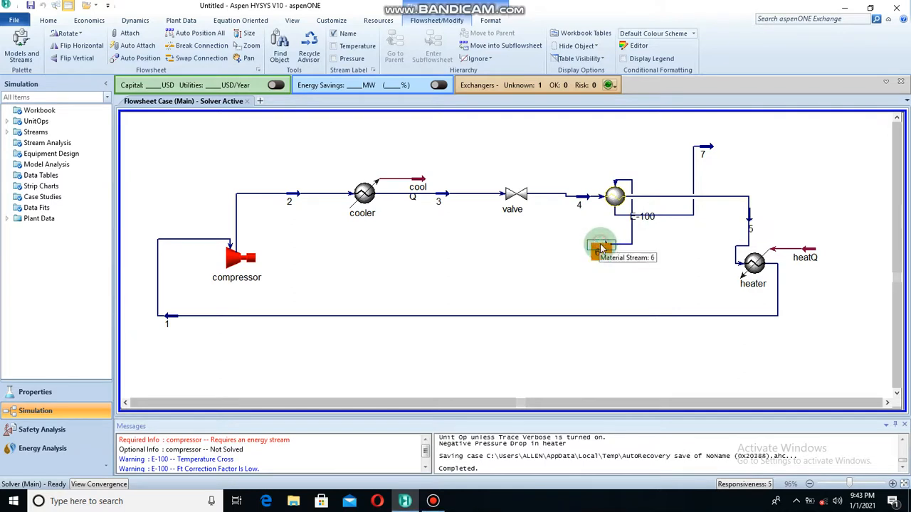
pyautogui.click(60, 37)
pyautogui.click(61, 38)
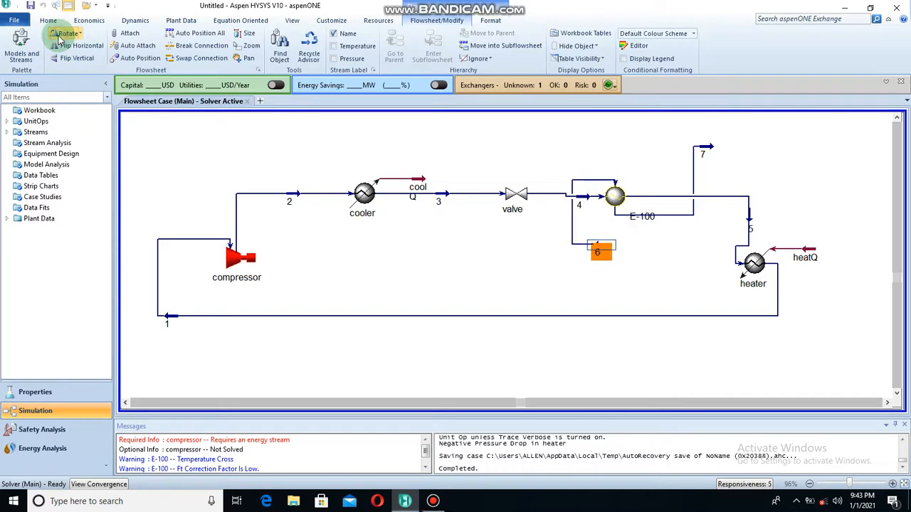
pyautogui.click(61, 39)
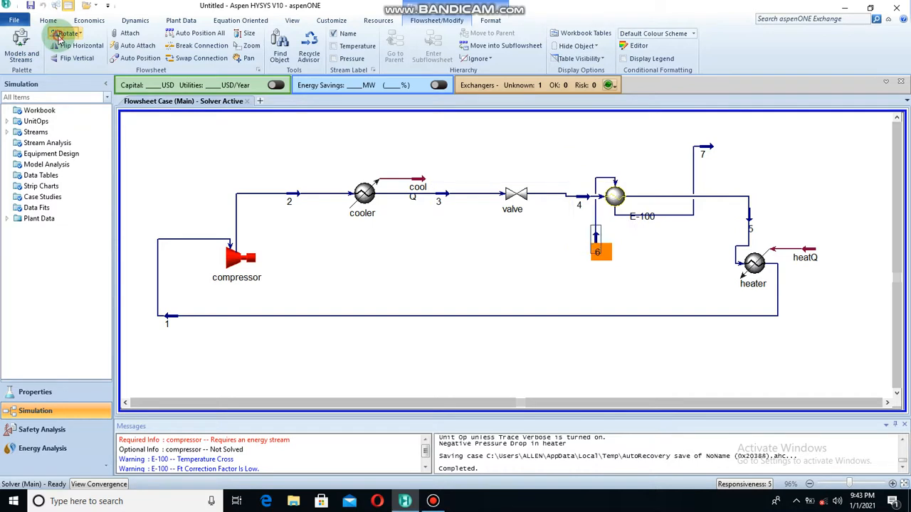
pyautogui.click(61, 39)
pyautogui.click(61, 39)
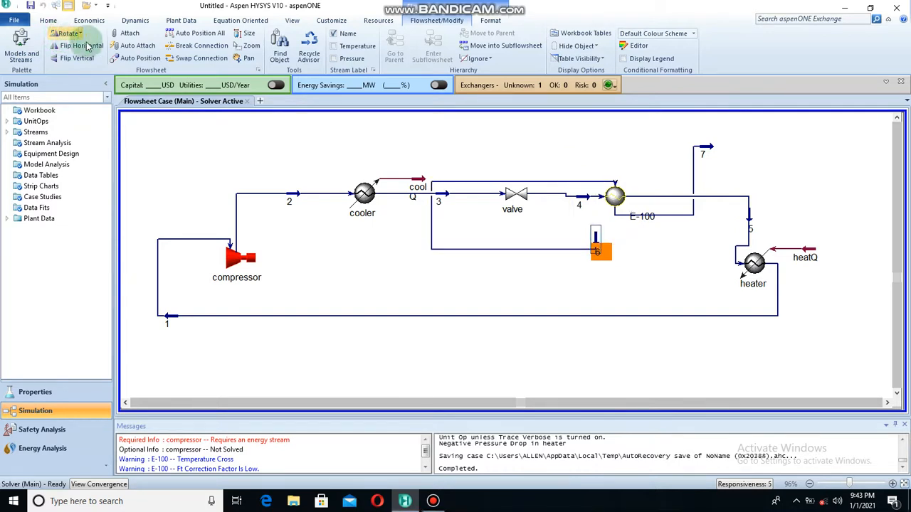
pyautogui.click(583, 249)
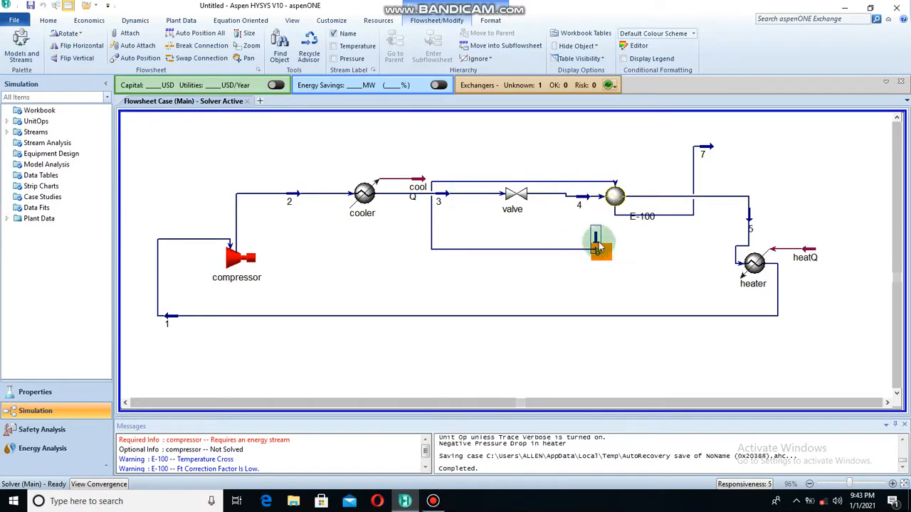
pyautogui.moveTo(596, 247); pyautogui.dragTo(615, 164)
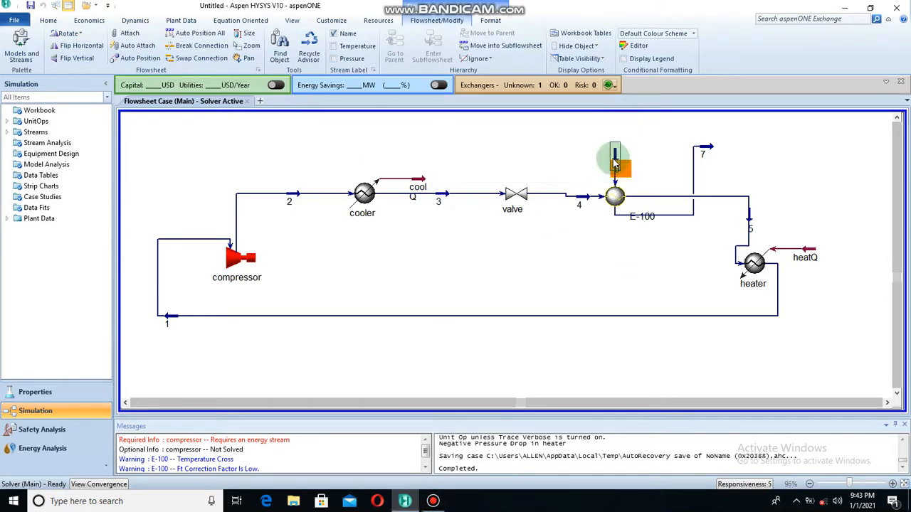
# Rotate stream 7 to point downward and place it directly below heat exchanger E-100
pyautogui.click(705, 149)
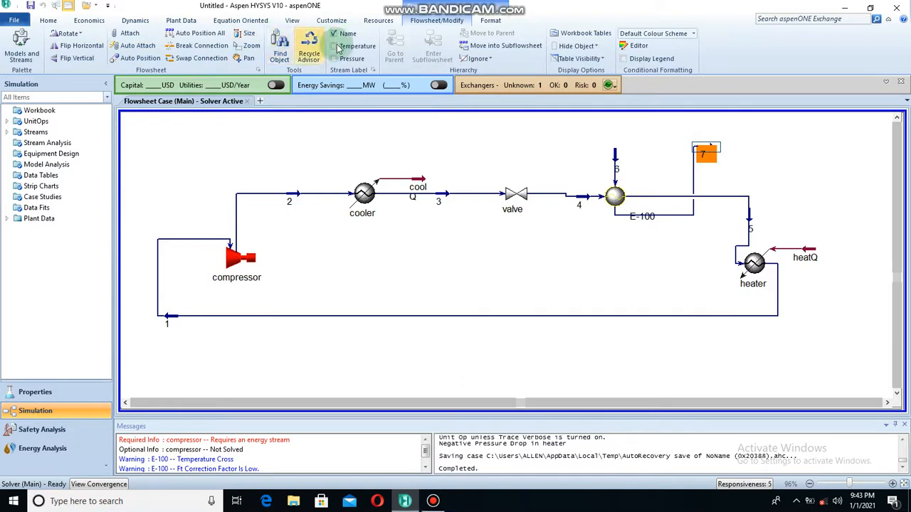
pyautogui.click(62, 35)
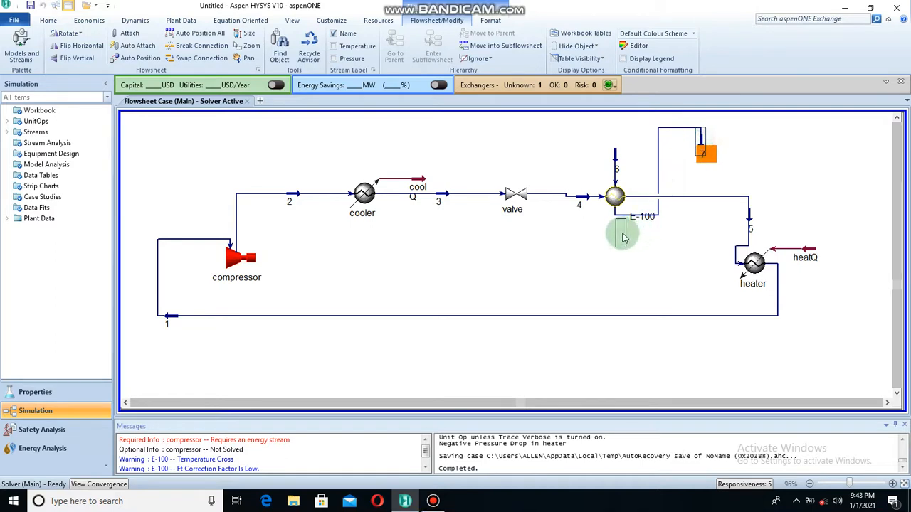
pyautogui.moveTo(621, 238); pyautogui.dragTo(621, 241)
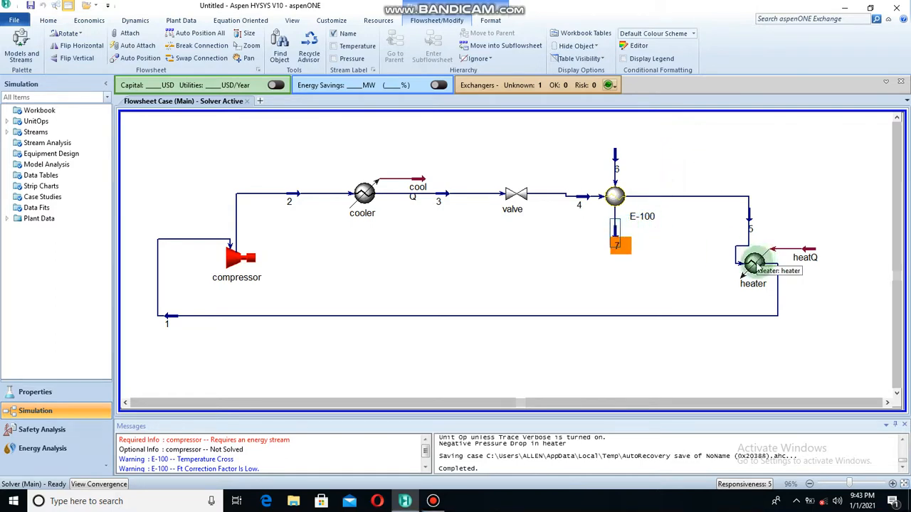
# Rotate the heater so its inlet faces up and align it directly beneath stream 5
pyautogui.click(781, 282)
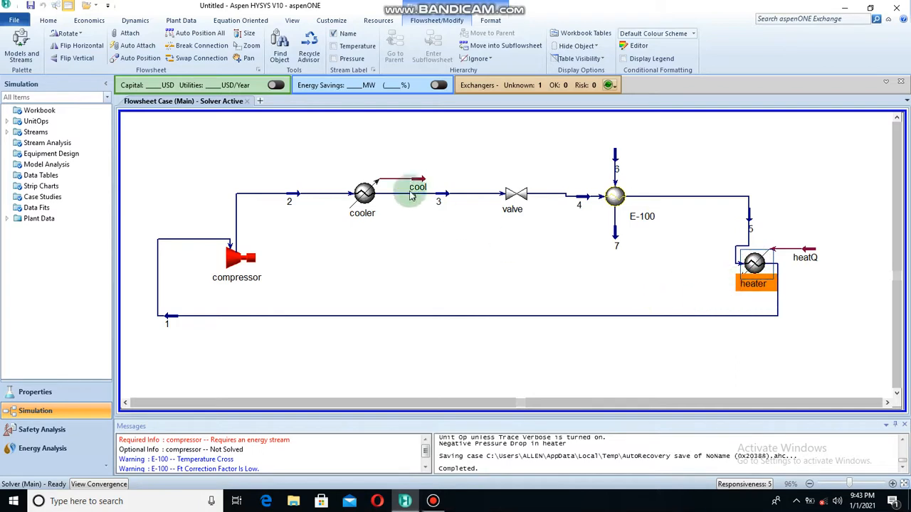
pyautogui.click(66, 34)
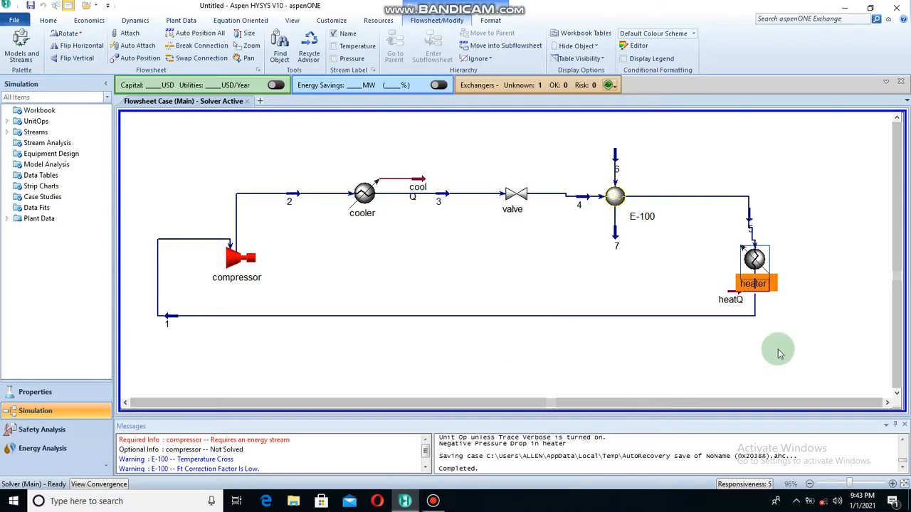
pyautogui.moveTo(755, 267); pyautogui.dragTo(740, 266)
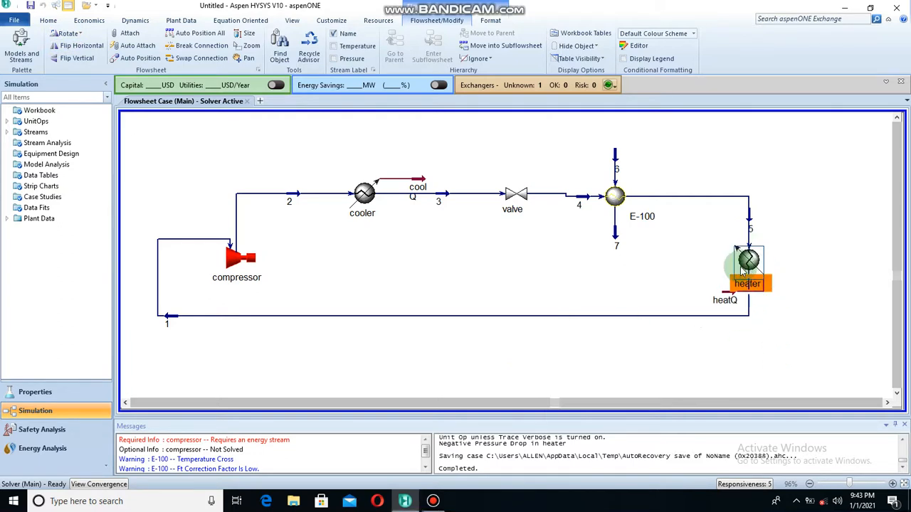
pyautogui.click(560, 261)
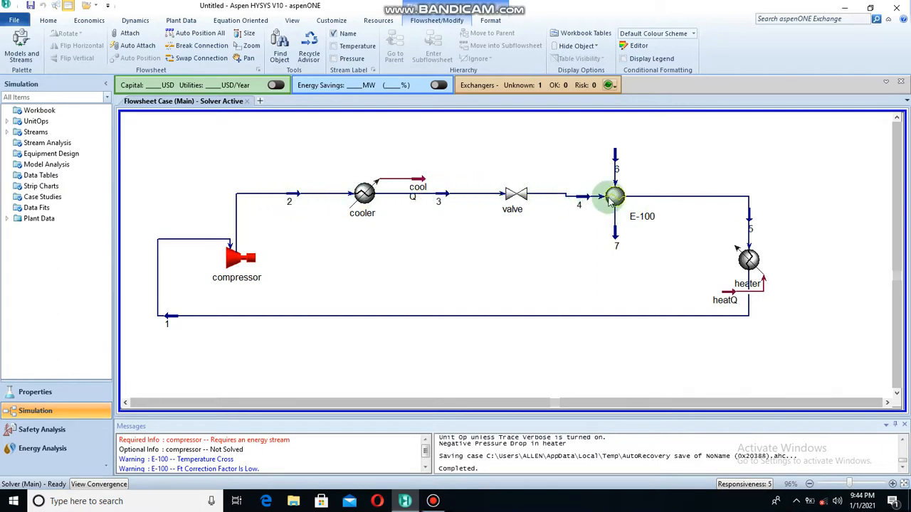
pyautogui.scroll(-2, 777, 267)
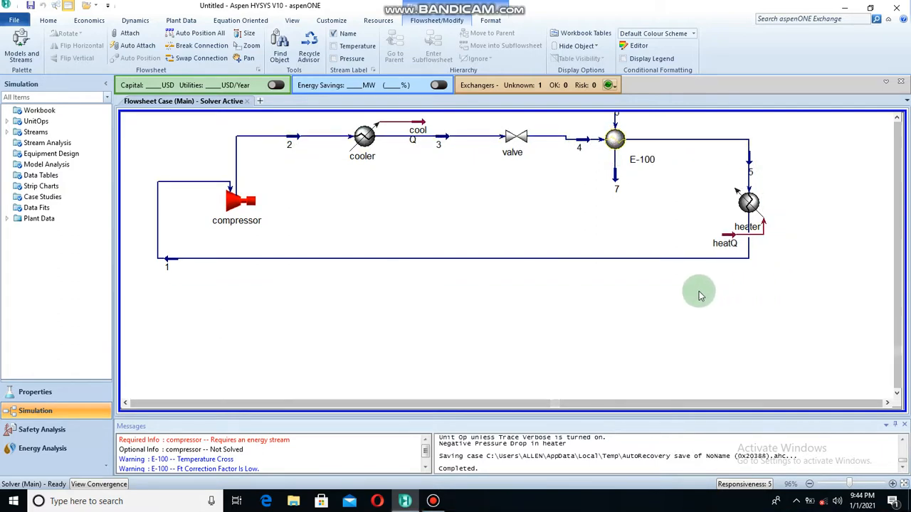
pyautogui.click(897, 215)
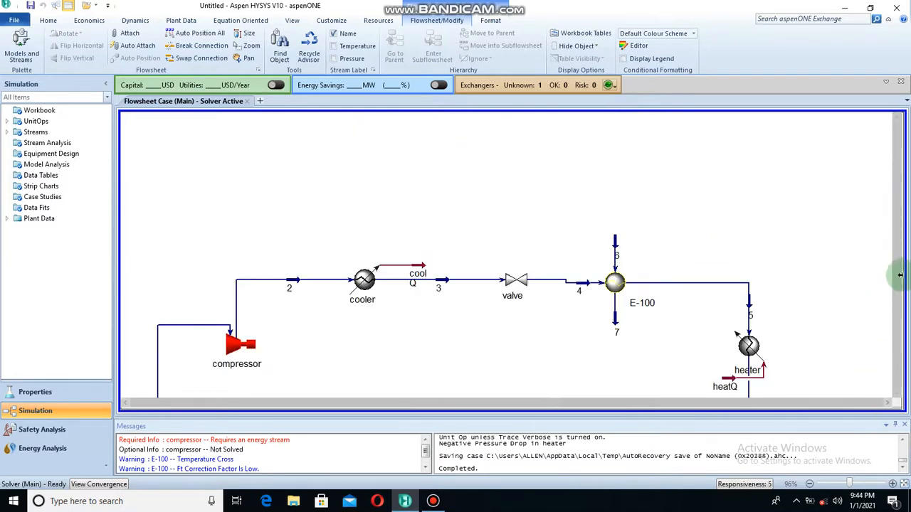
pyautogui.click(898, 120)
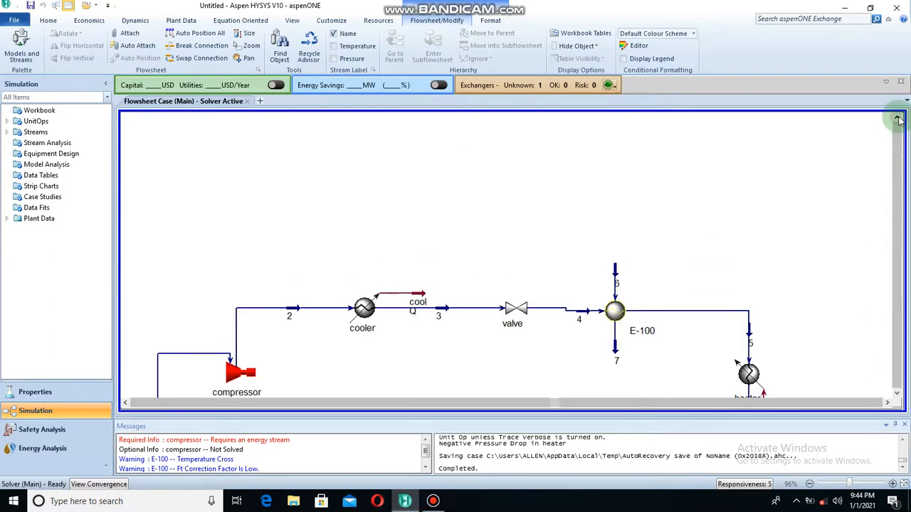
pyautogui.click(897, 395)
pyautogui.click(898, 395)
pyautogui.click(897, 395)
pyautogui.click(897, 394)
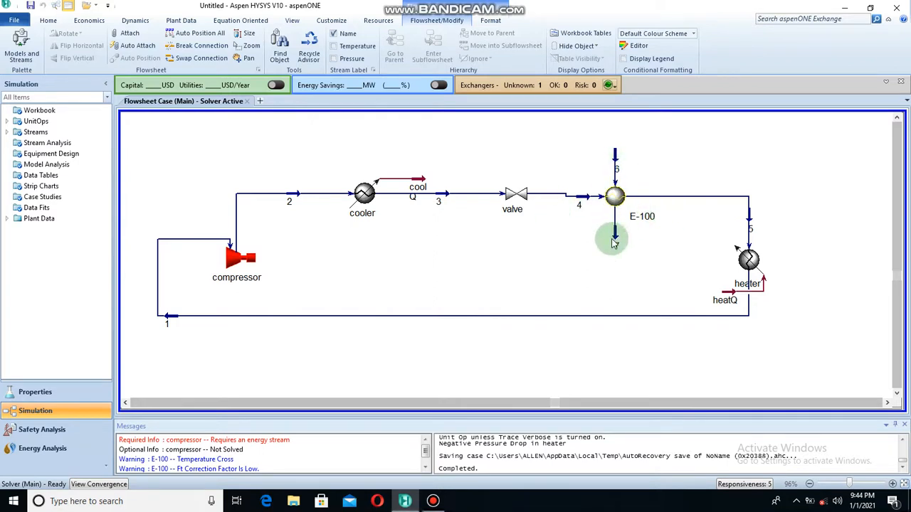
# Examine the worksheet conditions of stream 6 entering and stream 7 leaving the heat exchanger, closing each stream window
pyautogui.click(617, 163)
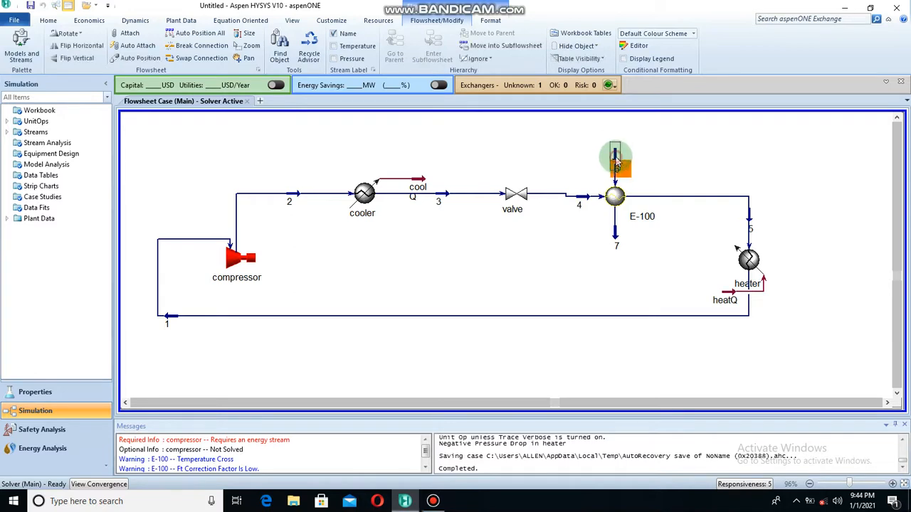
pyautogui.doubleClick(616, 163)
pyautogui.click(331, 198)
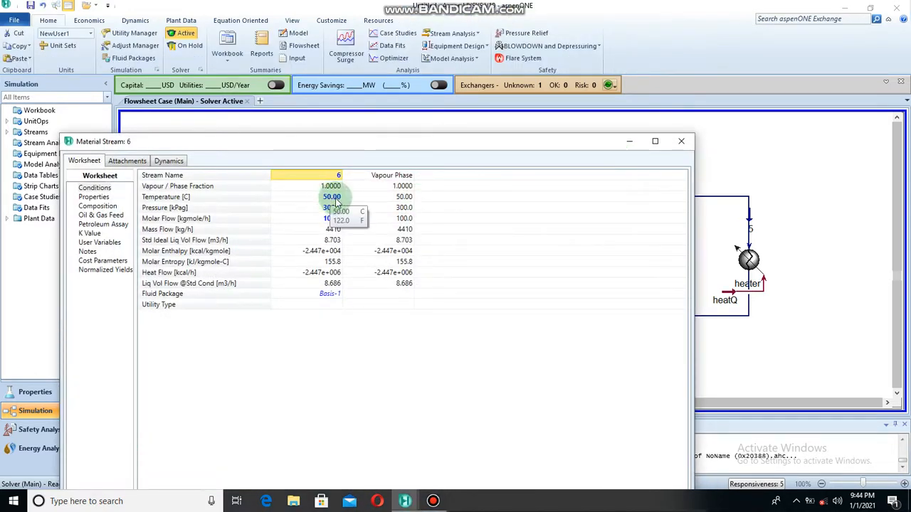
pyautogui.click(333, 208)
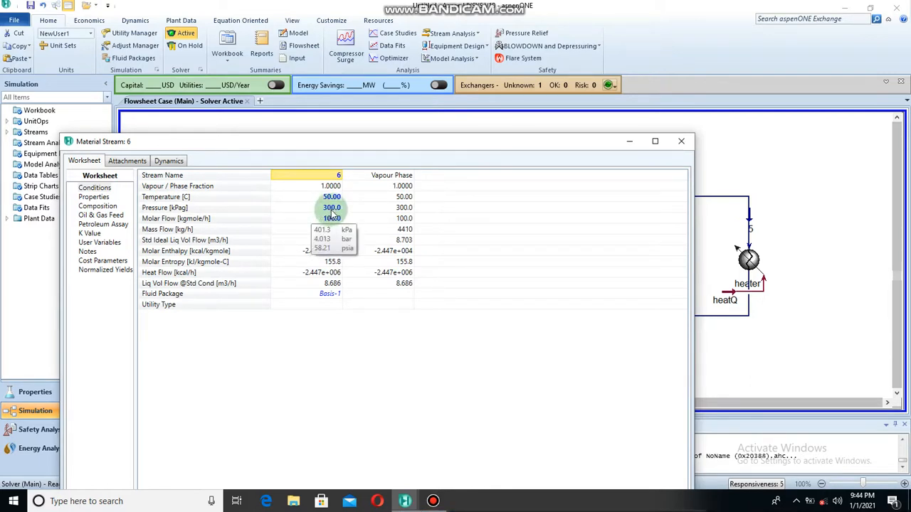
pyautogui.click(681, 141)
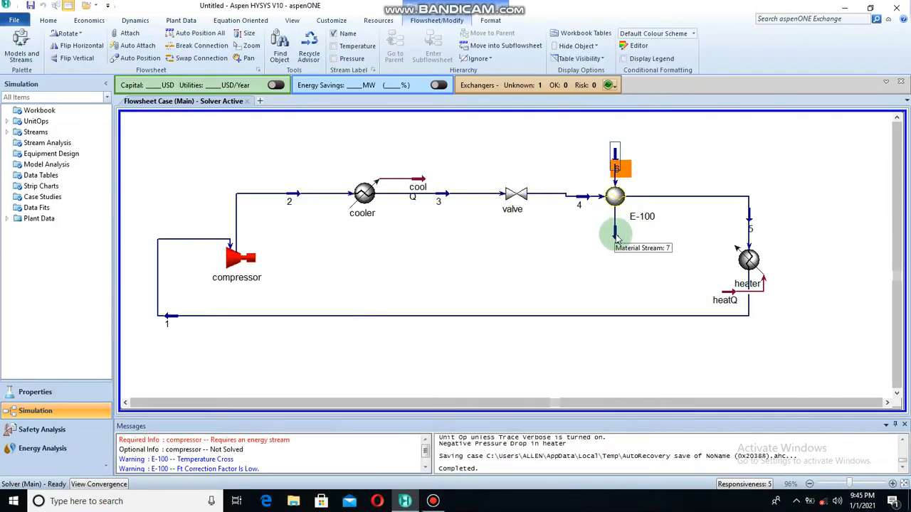
pyautogui.doubleClick(616, 239)
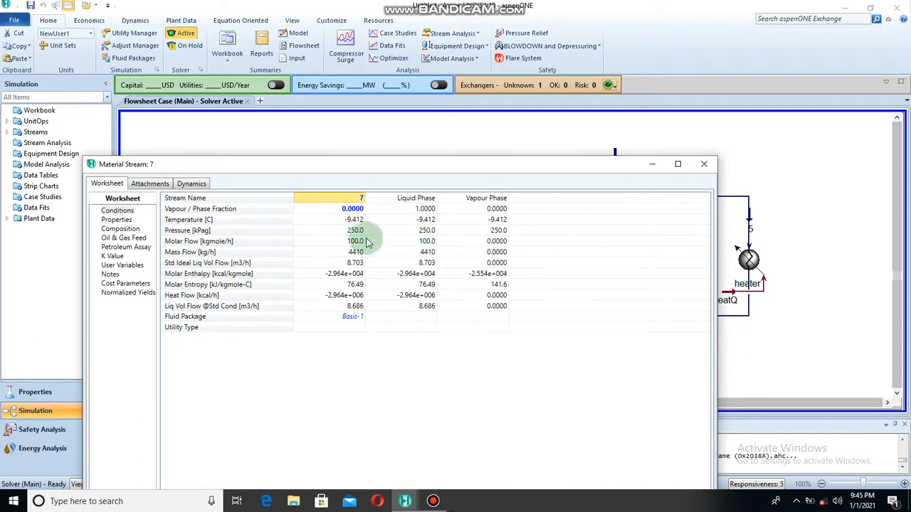
pyautogui.click(705, 165)
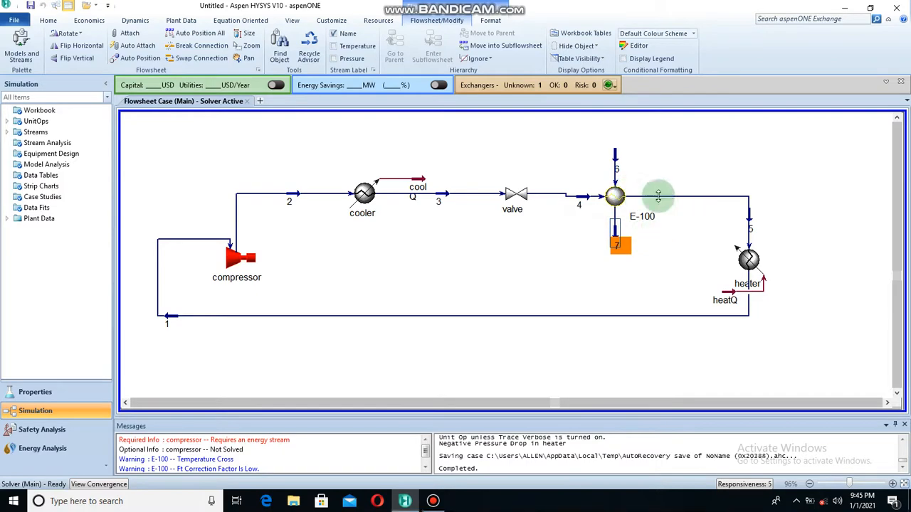
# Examine the worksheet conditions of heater inlet stream 5 and compressor feed stream 1, closing each stream window
pyautogui.doubleClick(748, 221)
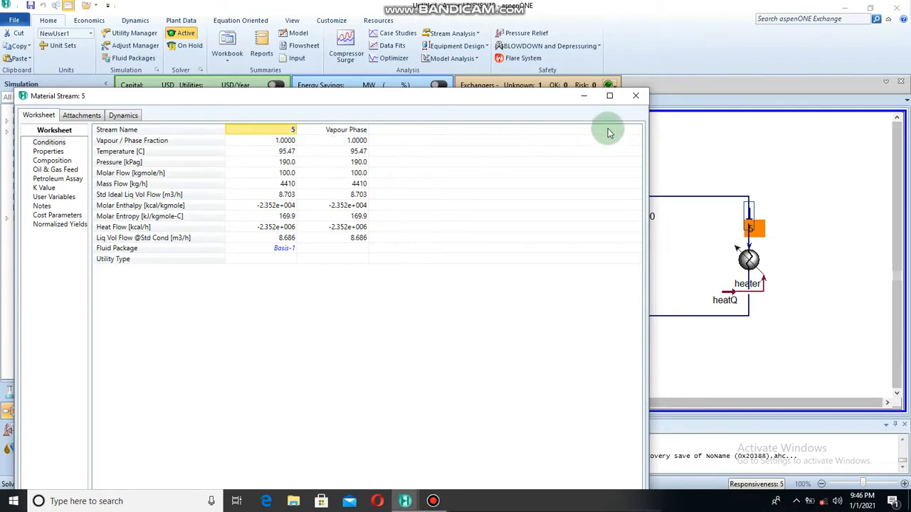
pyautogui.click(635, 95)
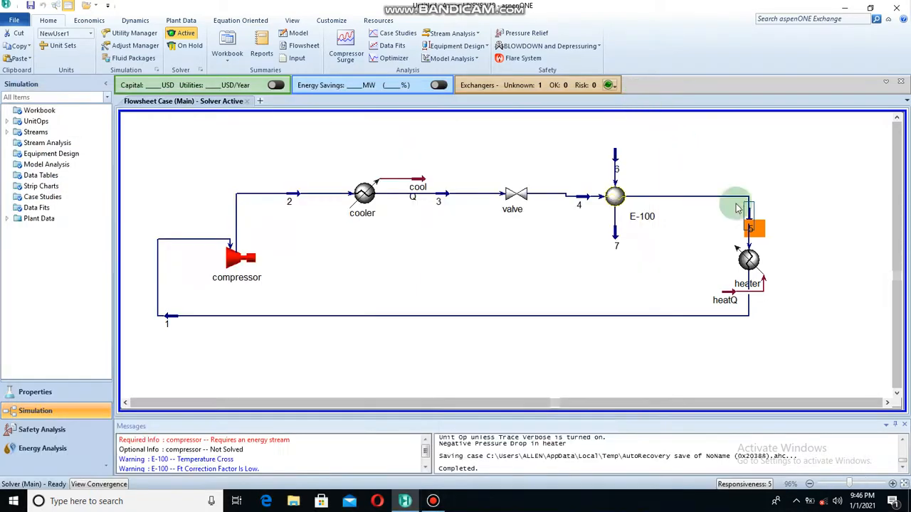
pyautogui.click(739, 208)
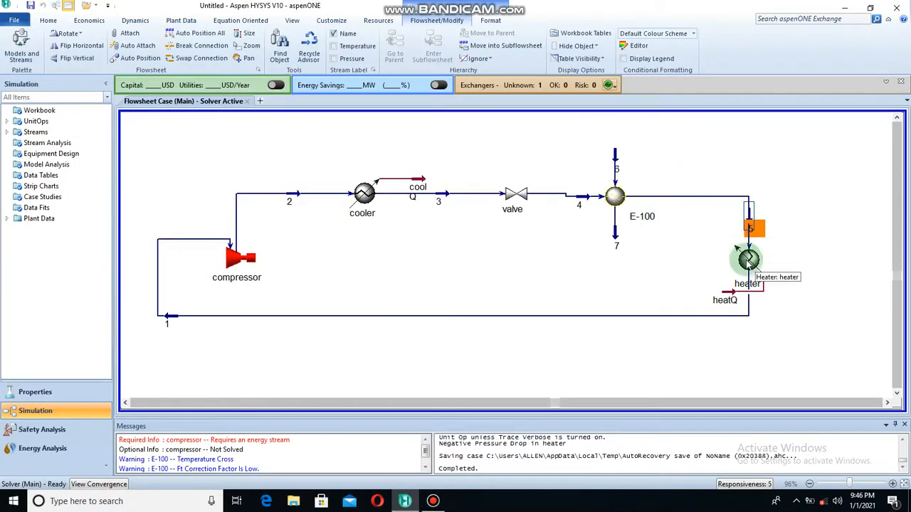
pyautogui.doubleClick(172, 316)
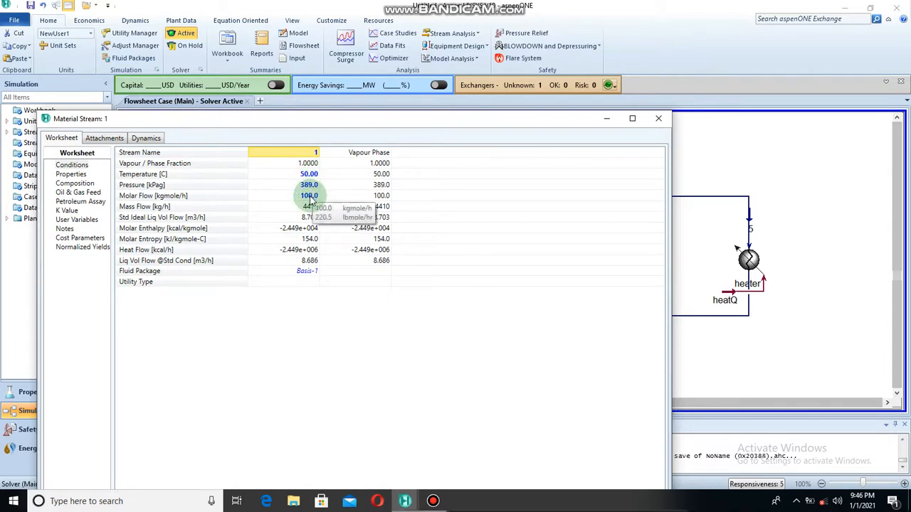
pyautogui.click(658, 119)
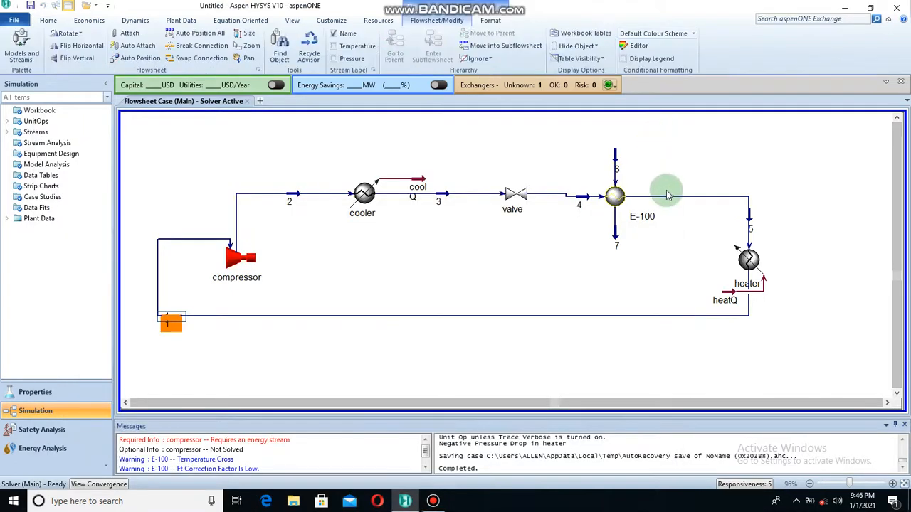